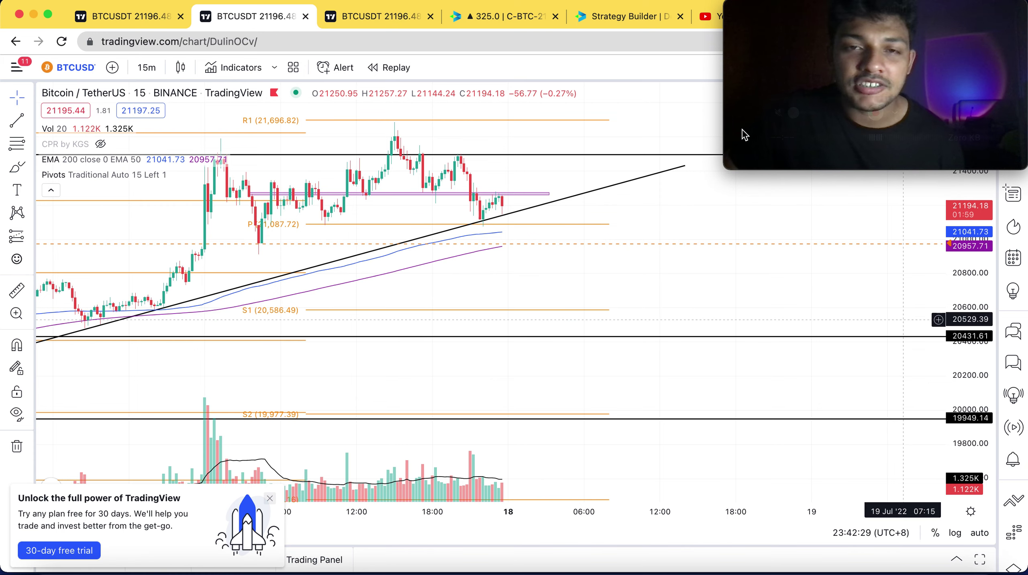
- Open the strategy builder's payoff chart and inspect the short options position's projected profit around a 21,605 spot price
click(615, 18)
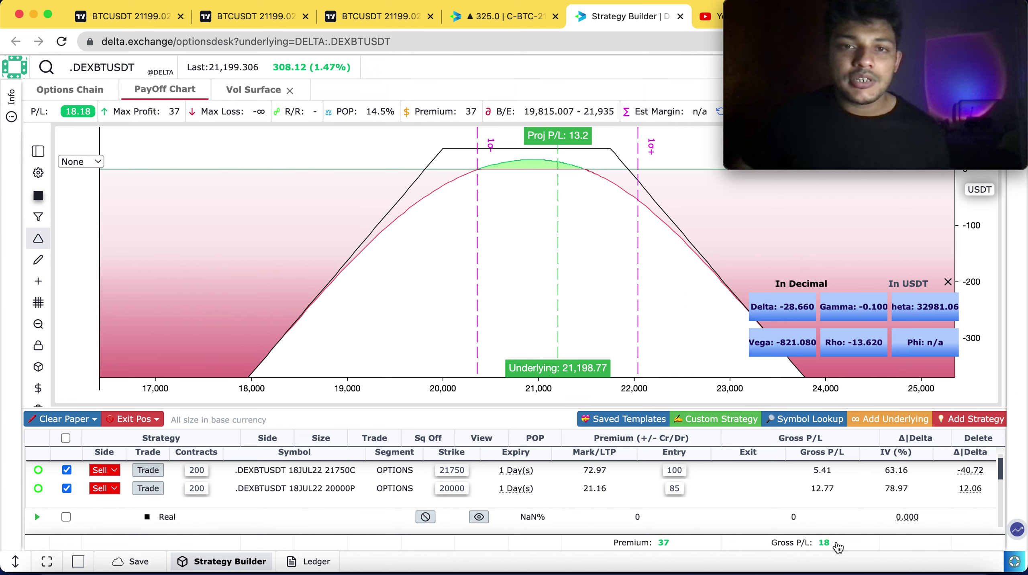
mouse_move(649, 322)
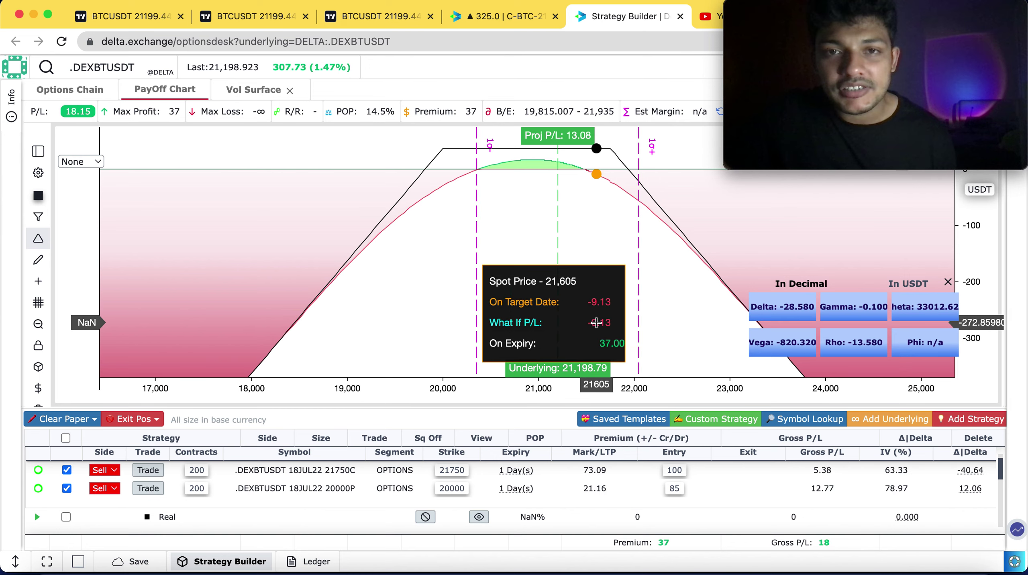
- Switch to the BTCUSDT price charts and examine the trendline and horizontal levels on the 1-hour timeframe
click(374, 16)
click(259, 20)
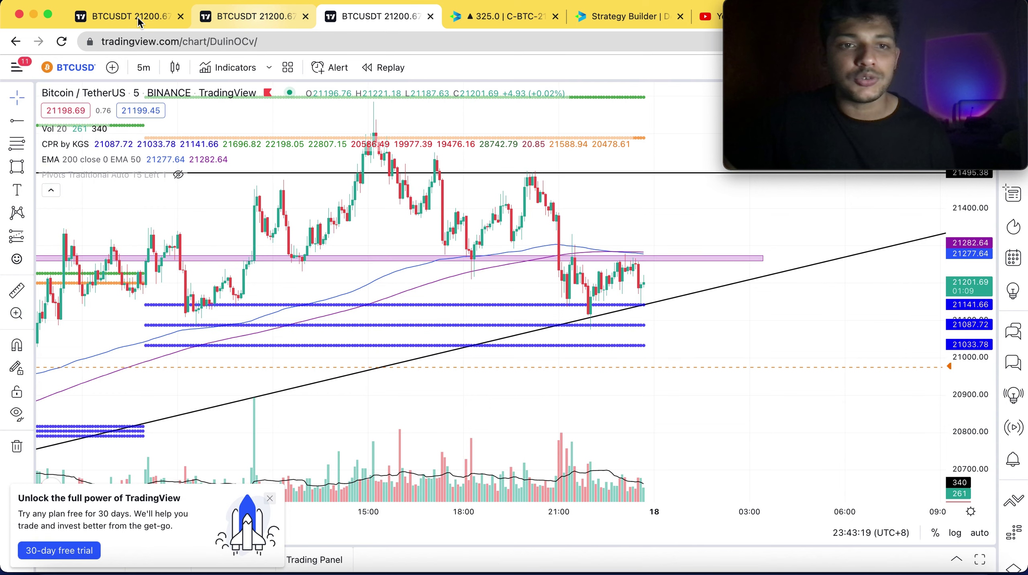
key(ctrl+shift+Tab)
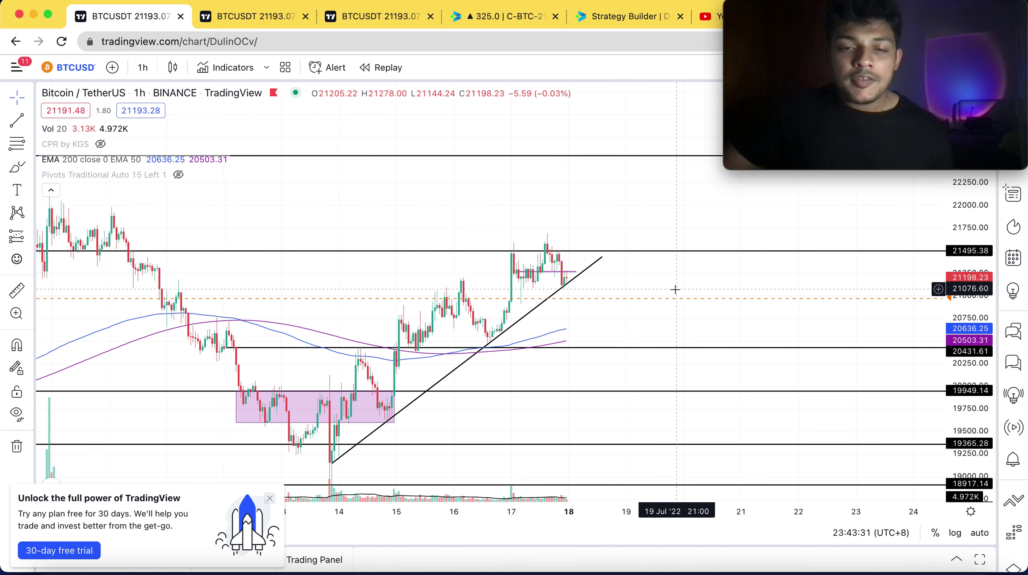
scroll(669, 230, up, 2)
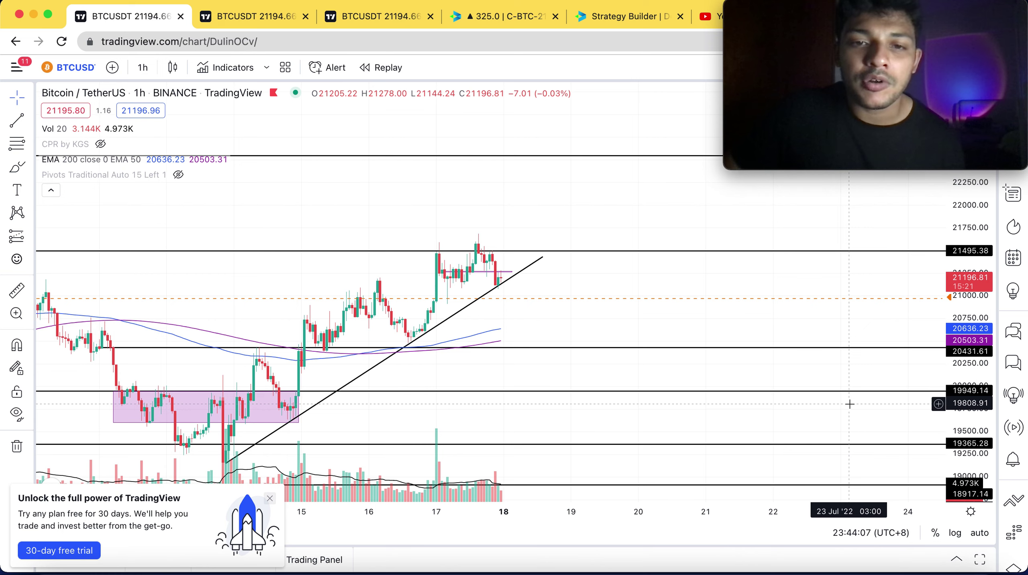
- Examine the 15-minute BTCUSDT chart's pivot levels, trendline and horizontal support and resistance lines
click(250, 20)
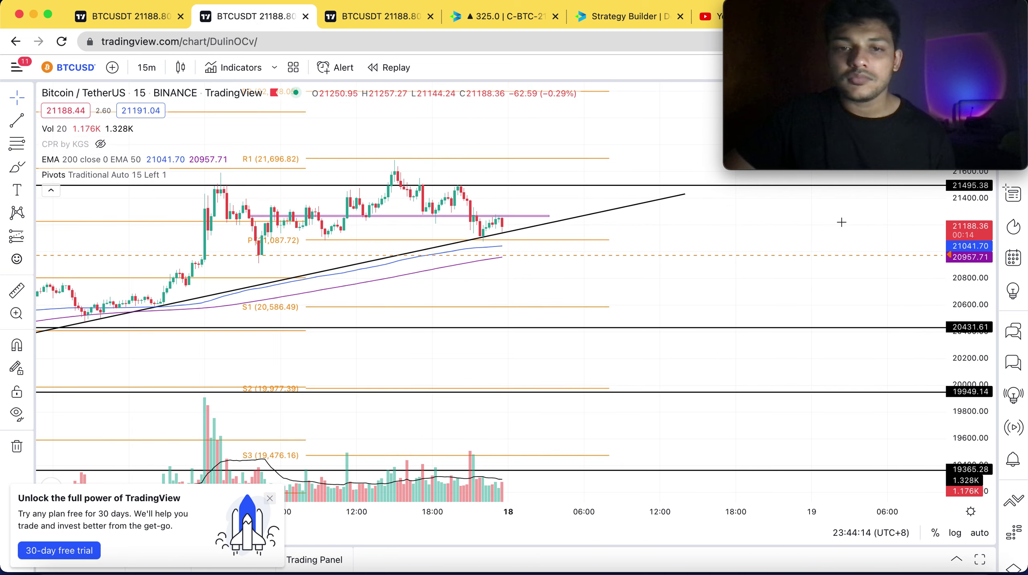
drag(457, 319, 393, 403)
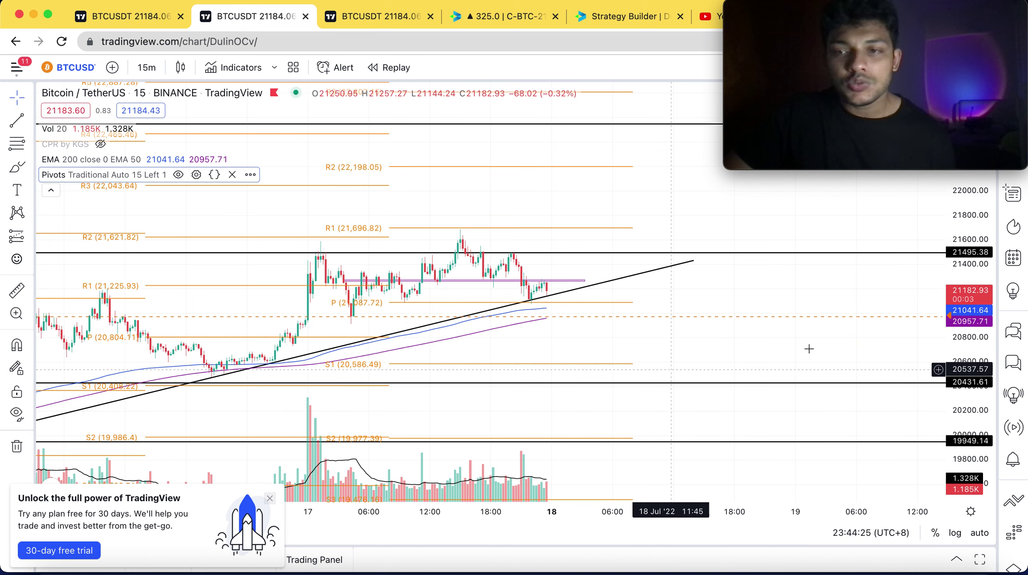
scroll(989, 339, down, 3)
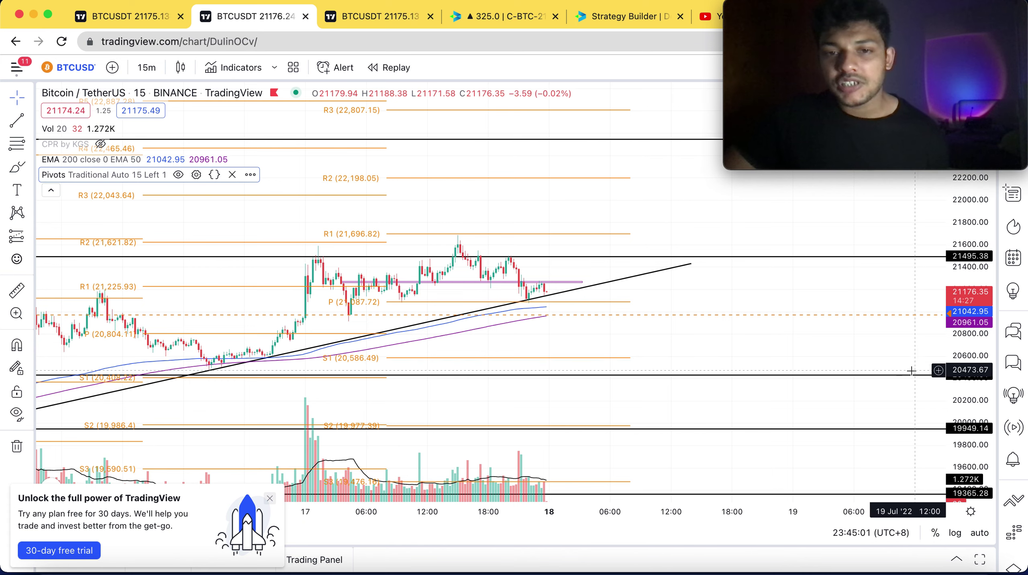
scroll(914, 370, up, 1)
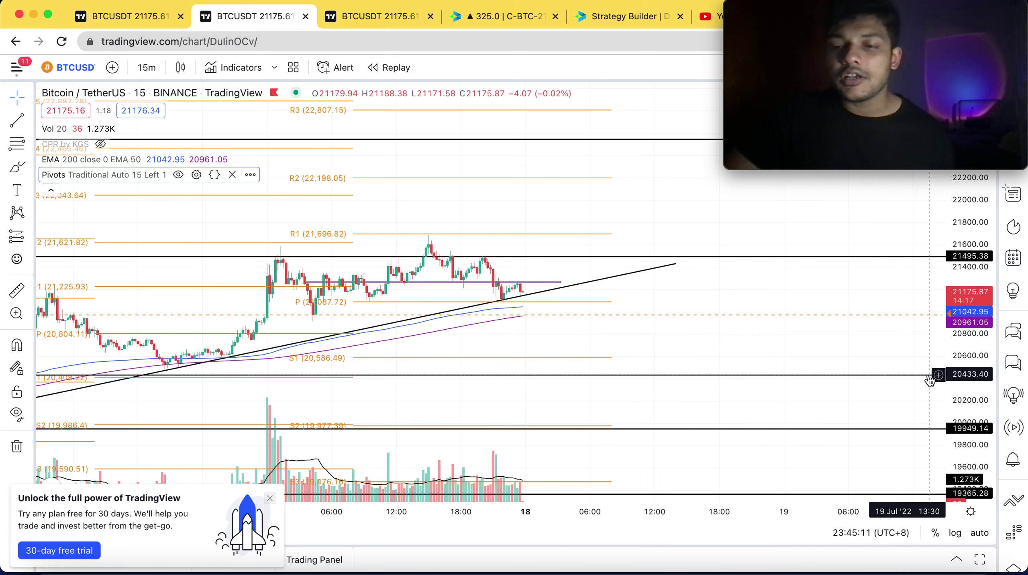
scroll(930, 381, down, 2)
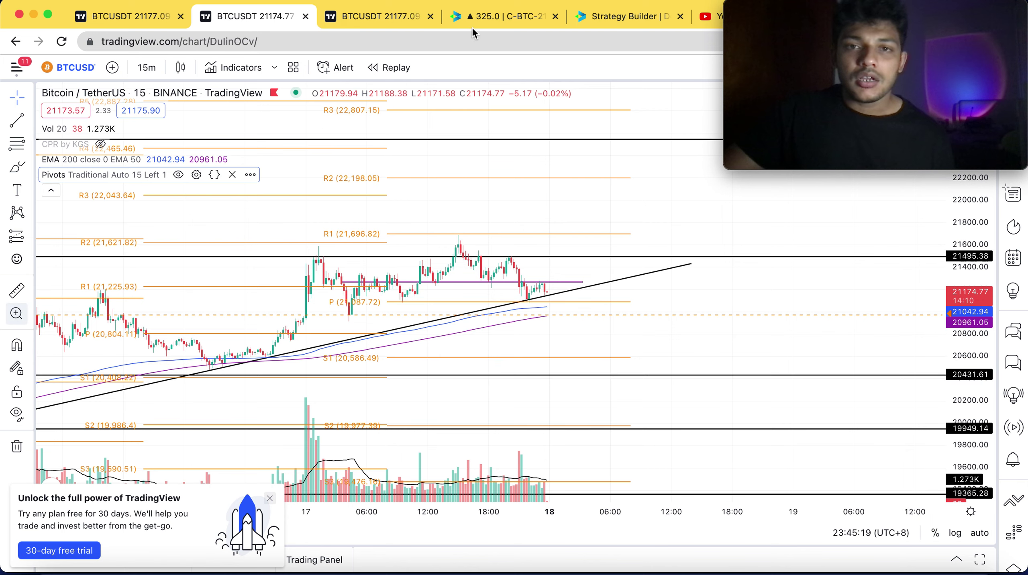
- Switch to the Delta Exchange BTC options chain and examine the 18 Jul 2022 put premiums down to the 20000 strike
click(484, 17)
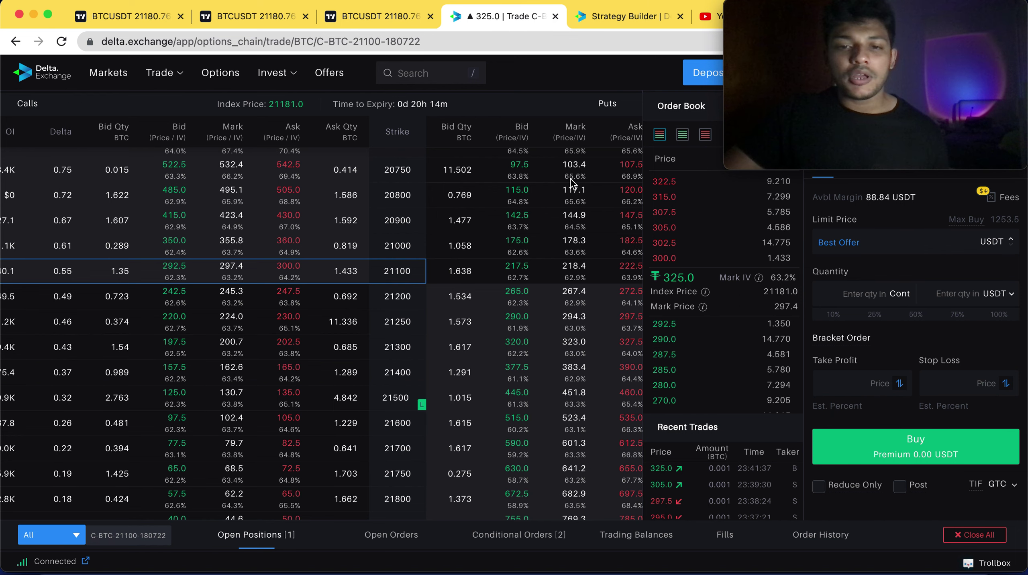
scroll(581, 306, up, 3)
scroll(584, 307, up, 1)
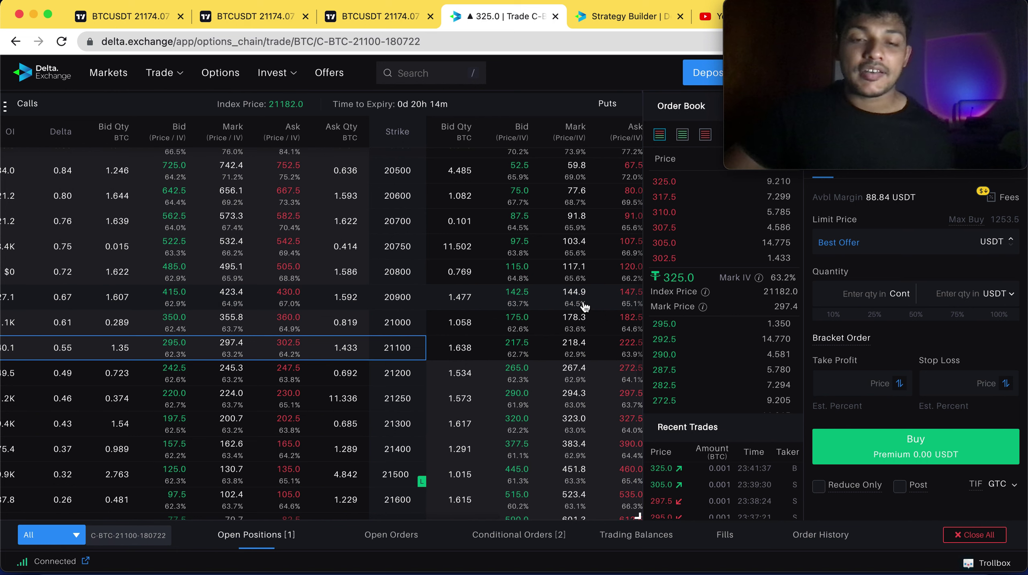
scroll(584, 307, right, 5)
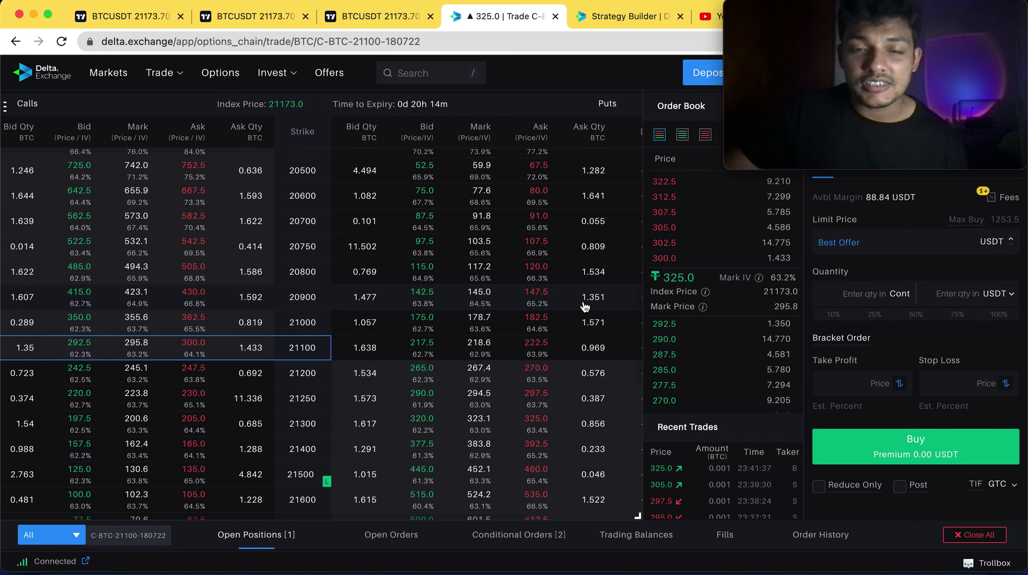
scroll(508, 336, up, 2)
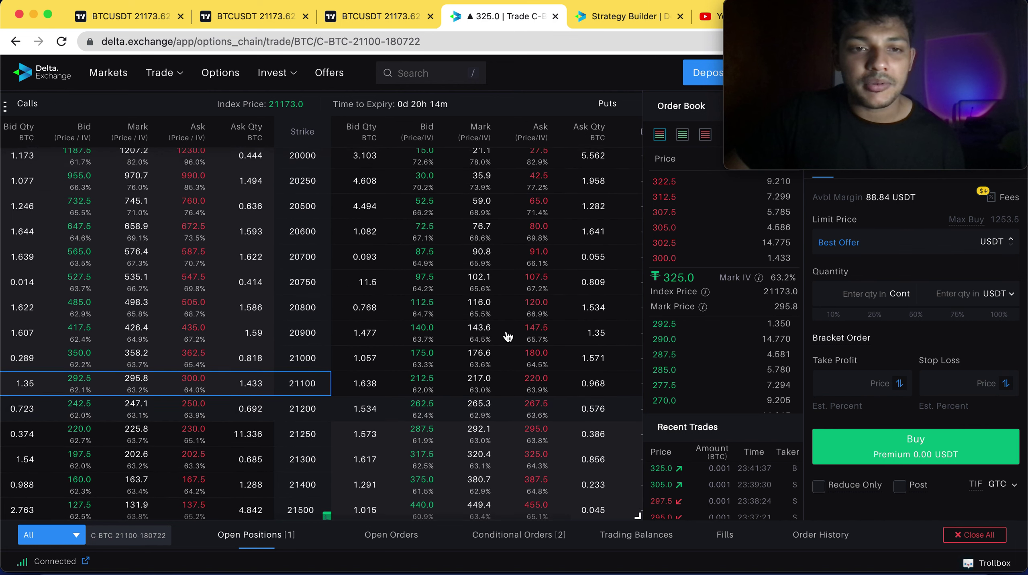
scroll(495, 332, up, 2)
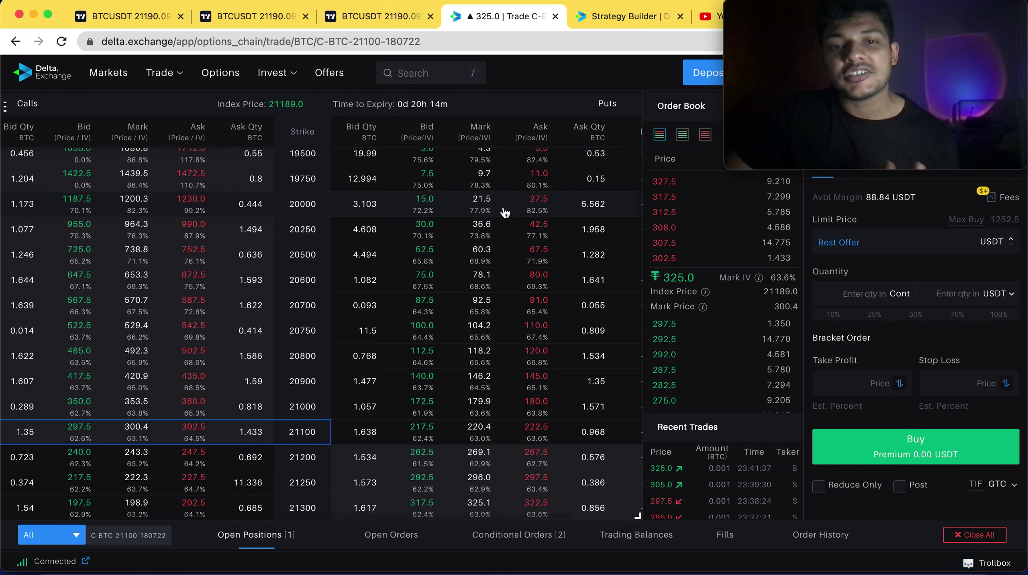
- Examine the 18 Jul 2022 call premiums at the strikes above 21100, up to 22200
scroll(537, 294, down, 5)
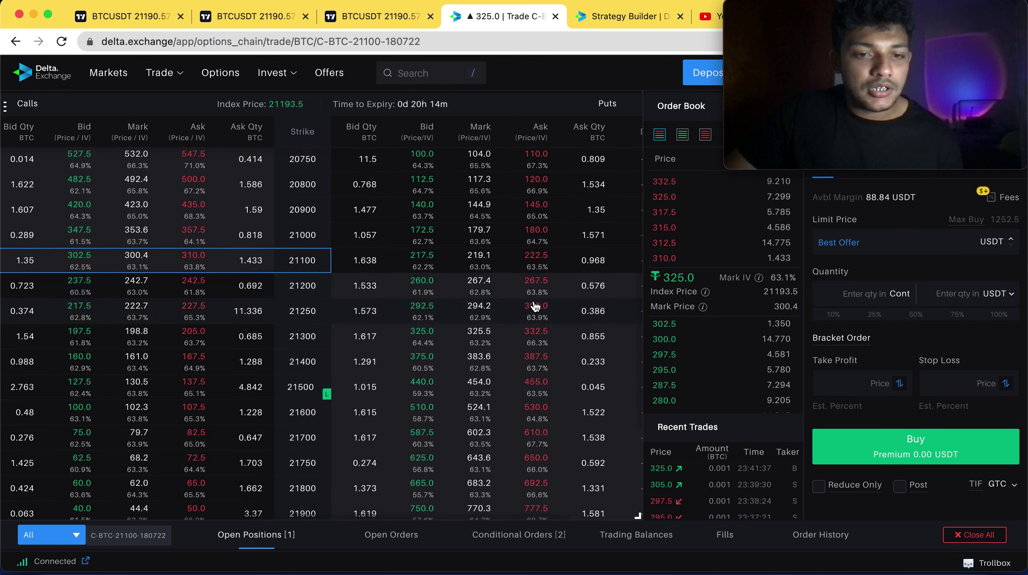
scroll(535, 307, down, 3)
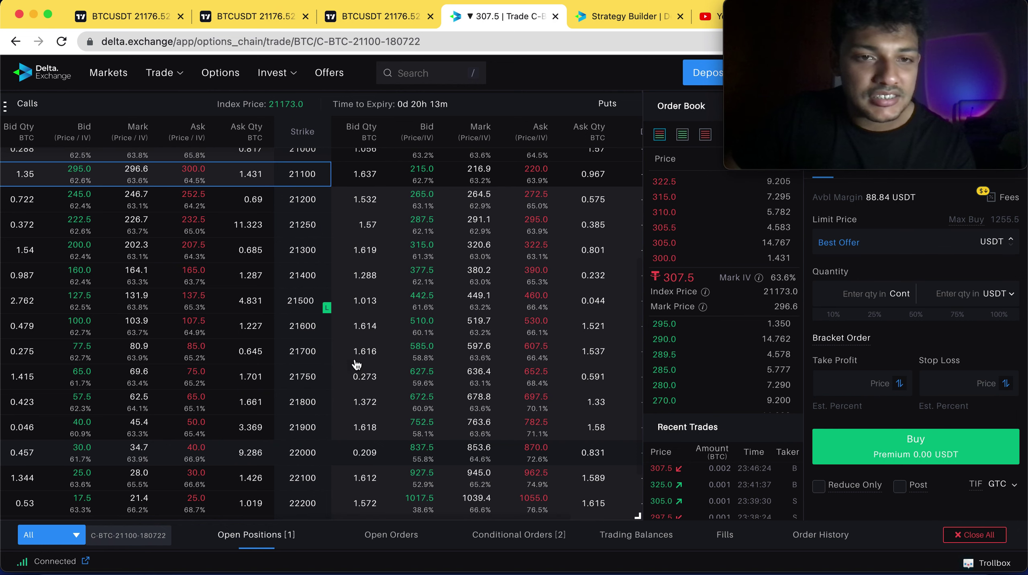
scroll(362, 354, up, 3)
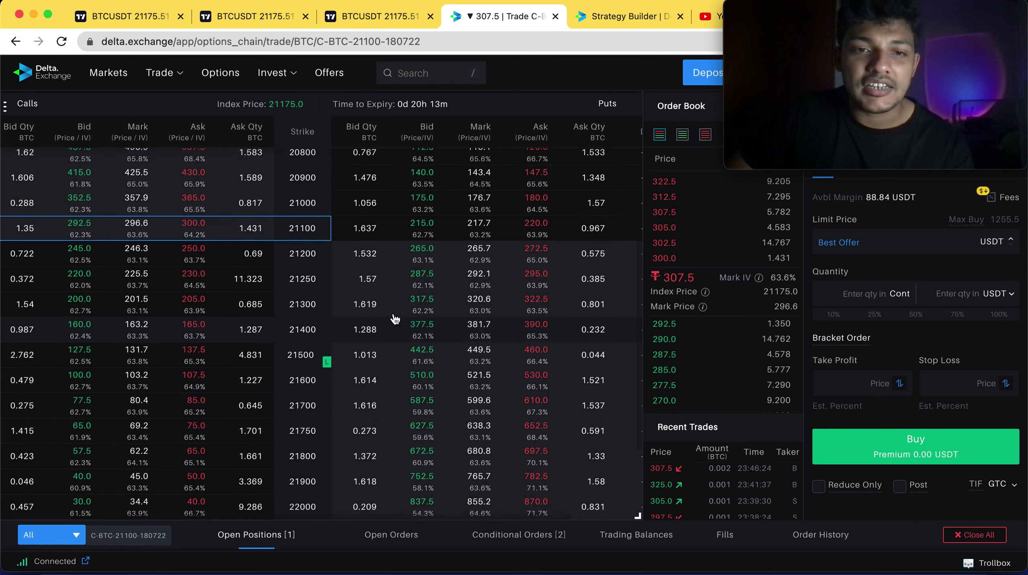
scroll(395, 319, up, 1)
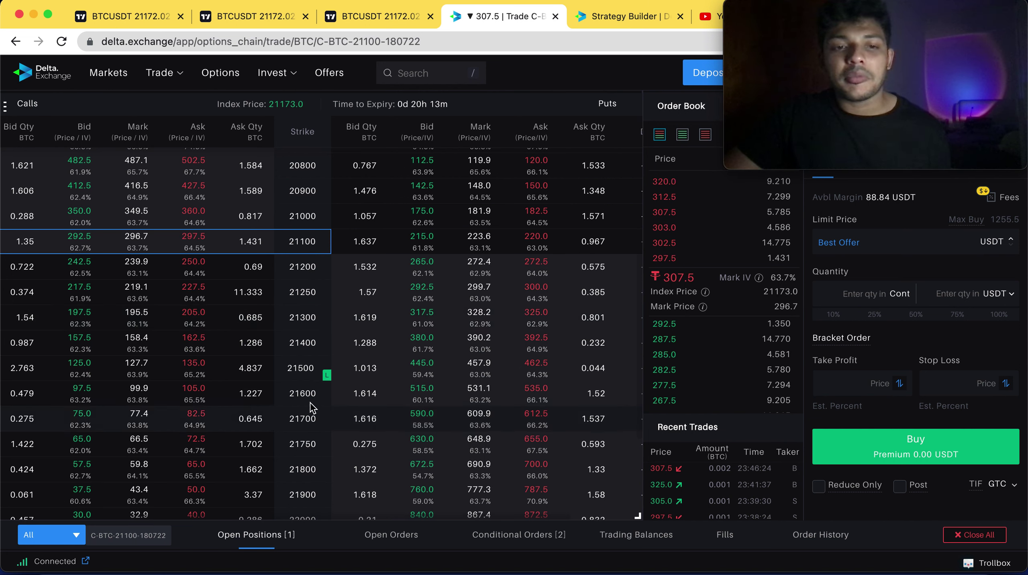
scroll(267, 443, down, 2)
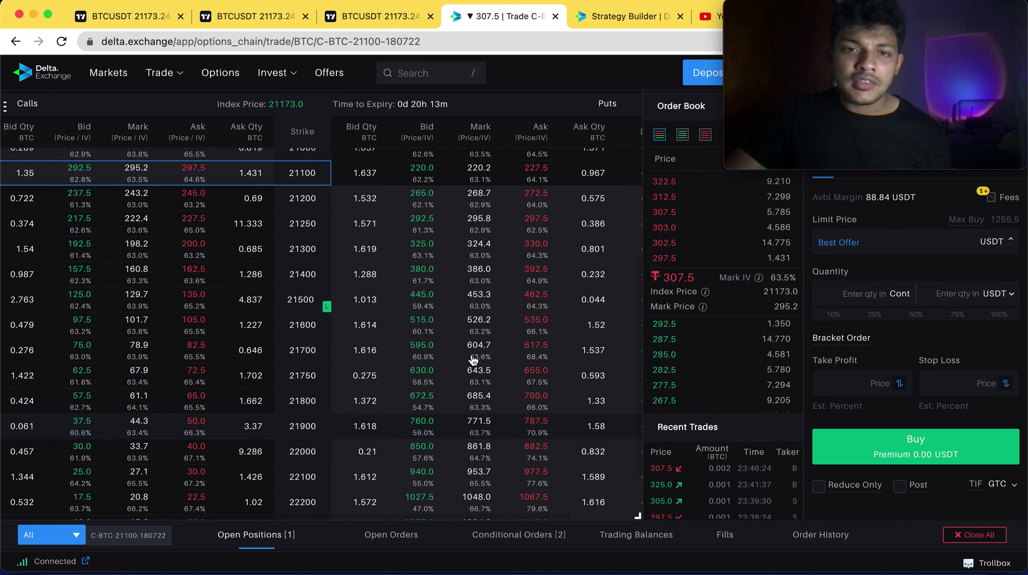
- Change the BTC options chain's expiry to 19 Jul 2022 and open the 22000, 22250 and 21750 call contracts
scroll(473, 360, up, 10)
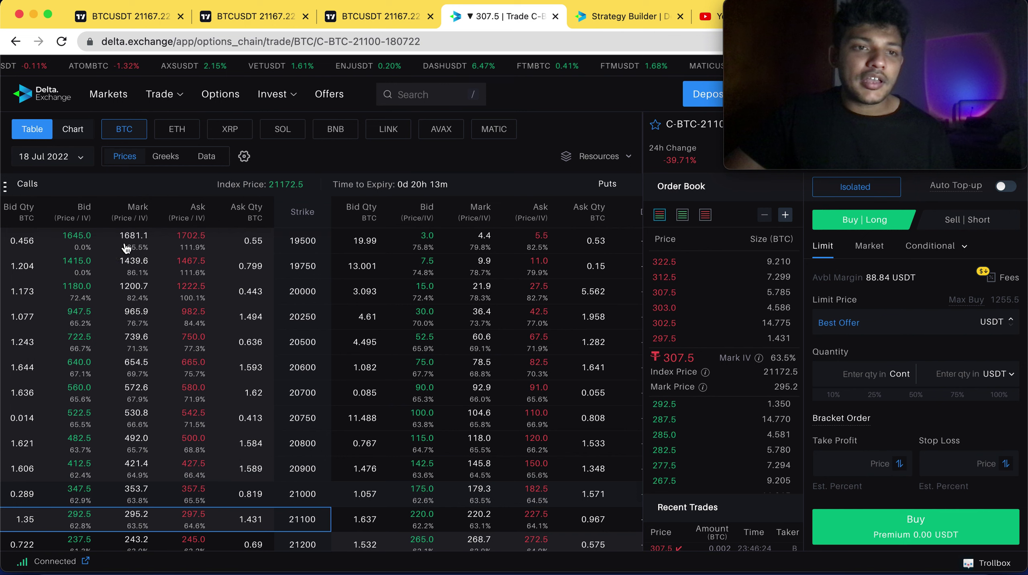
click(69, 163)
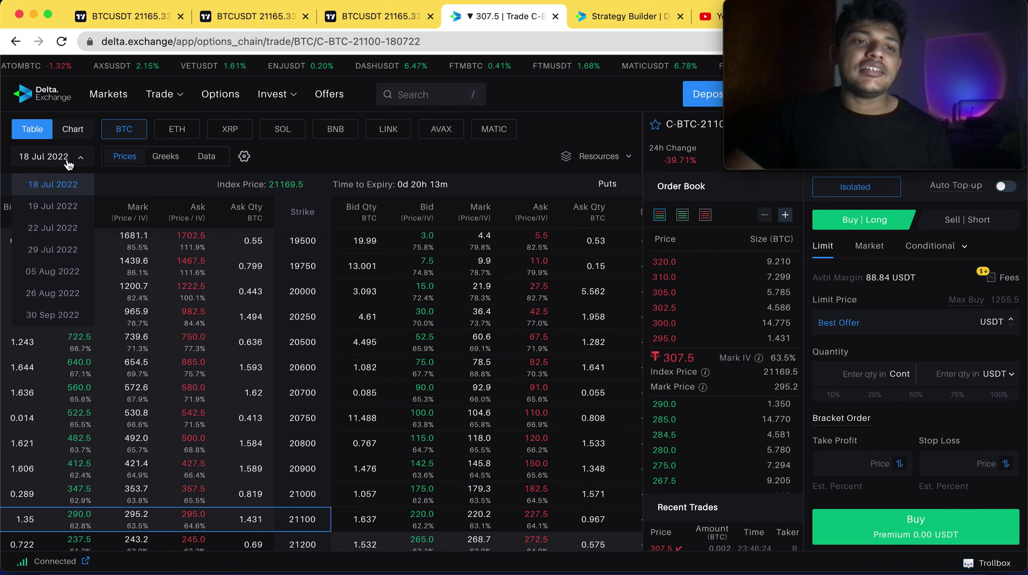
click(59, 206)
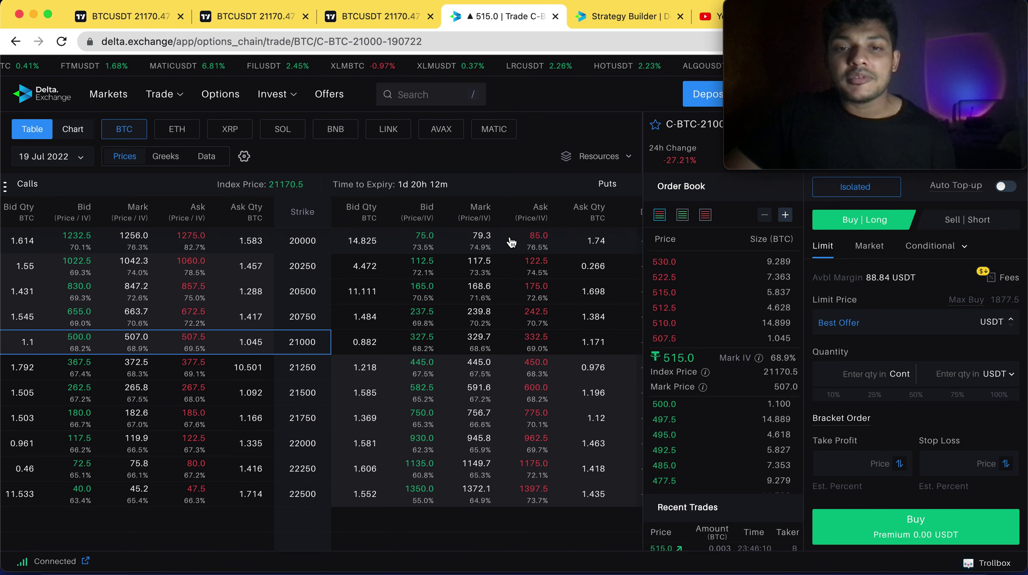
click(203, 446)
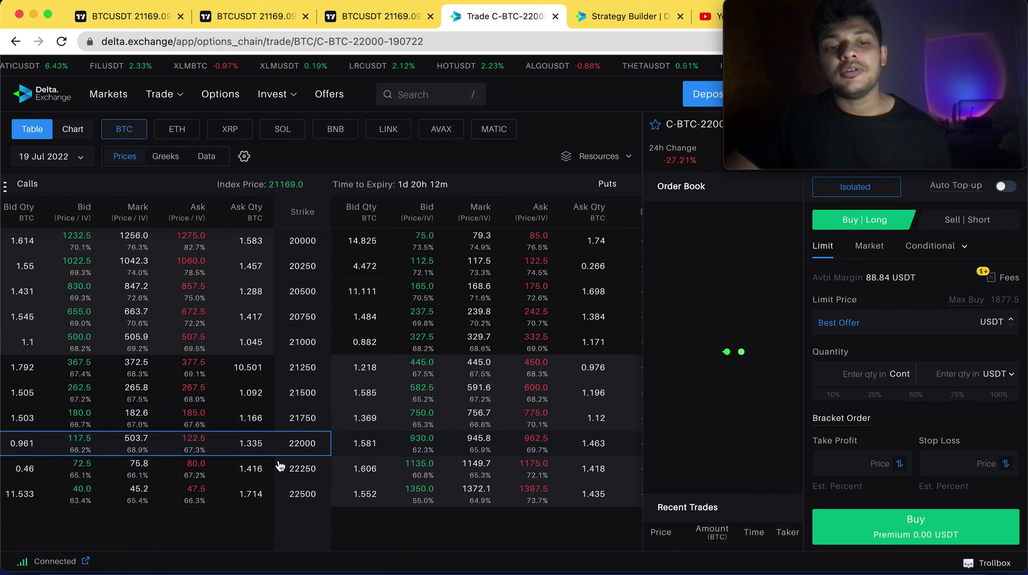
click(250, 468)
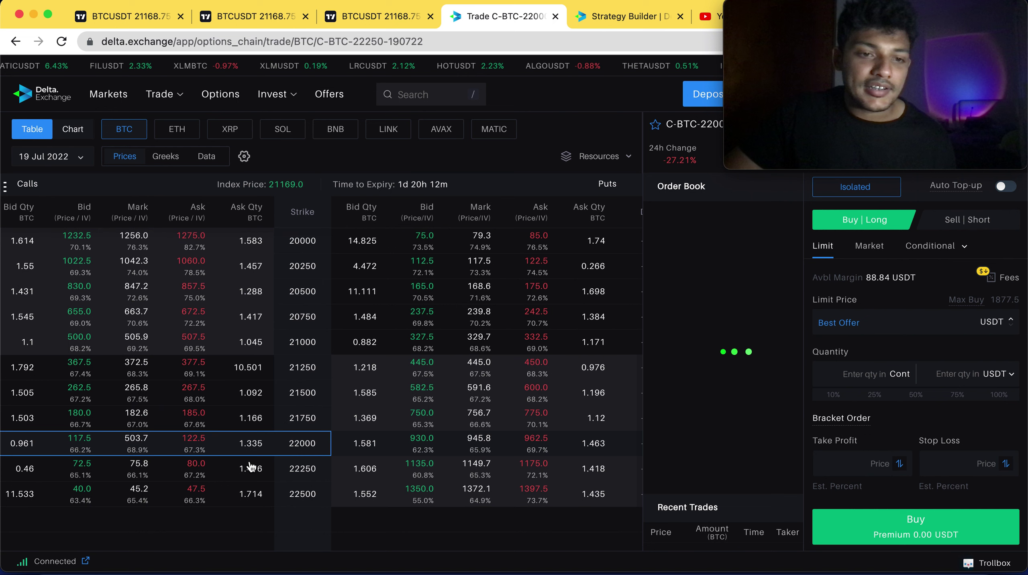
click(181, 419)
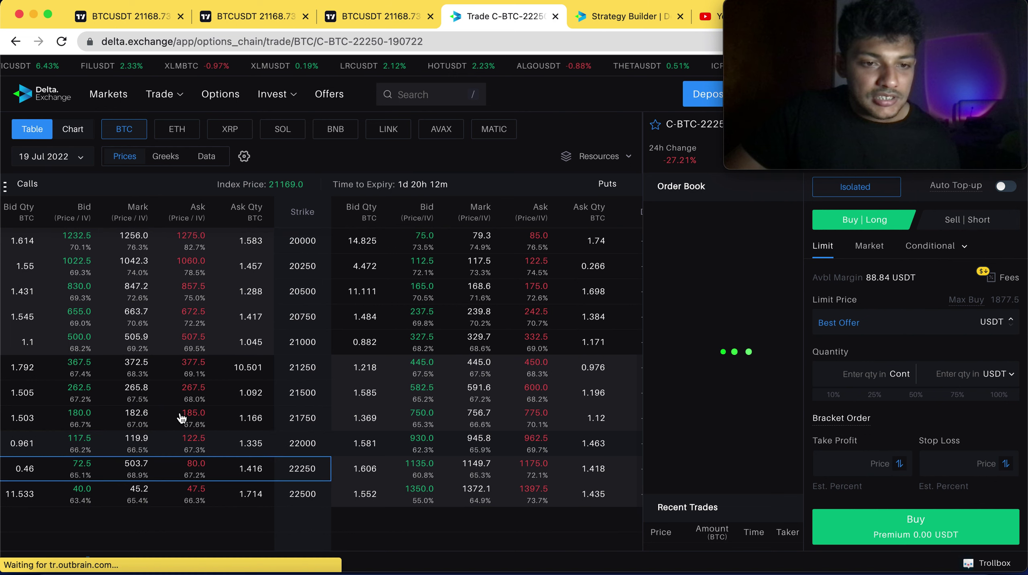
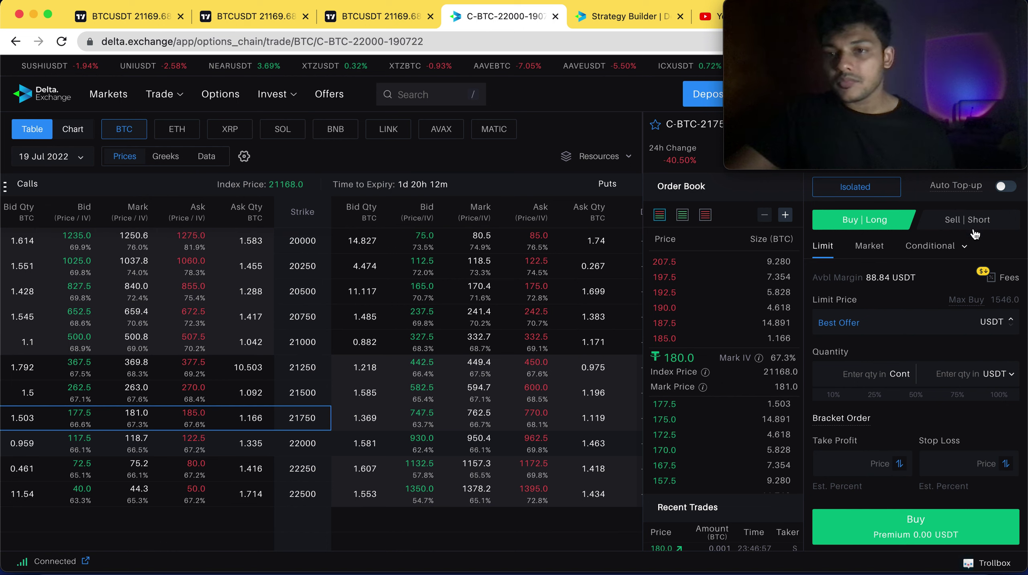
- Set the 22000 call order to Sell | Short with isolated margin at 50x leverage
click(974, 225)
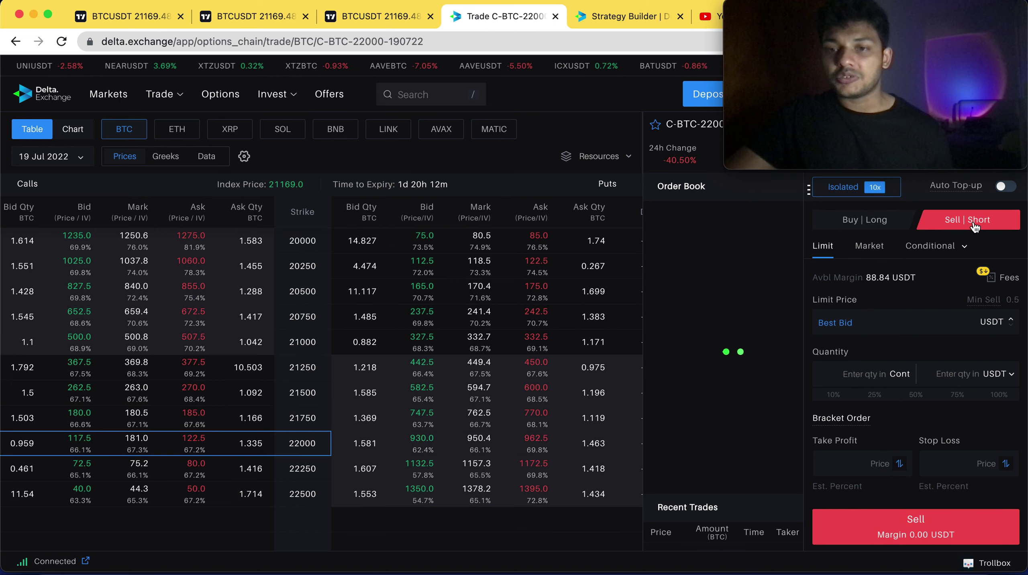
click(872, 188)
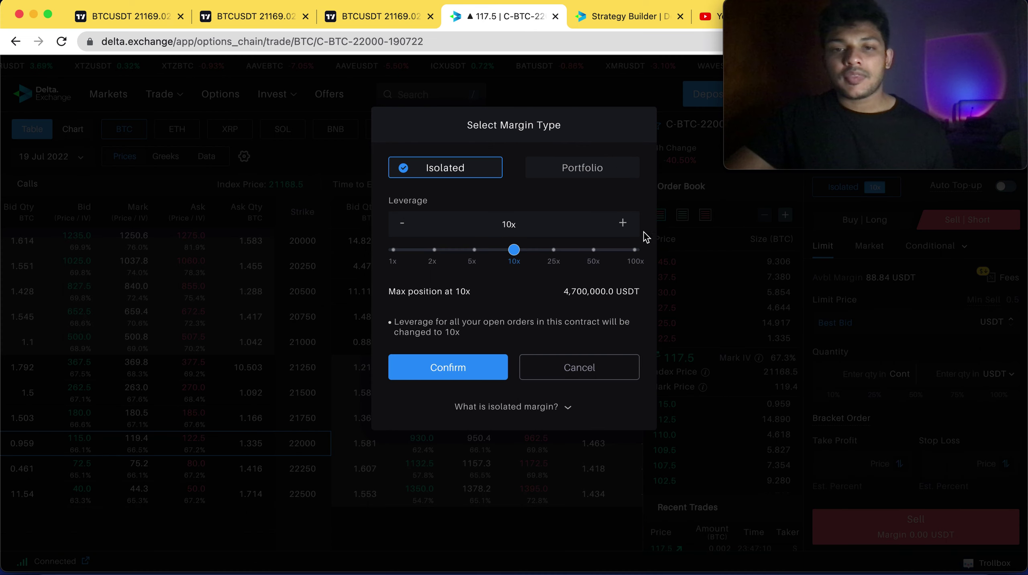
click(624, 224)
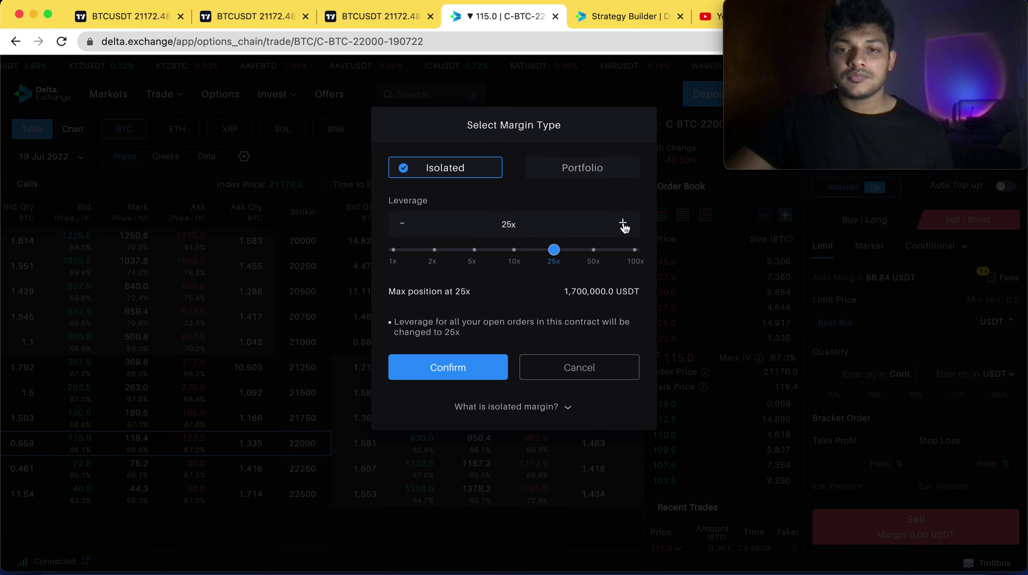
click(625, 224)
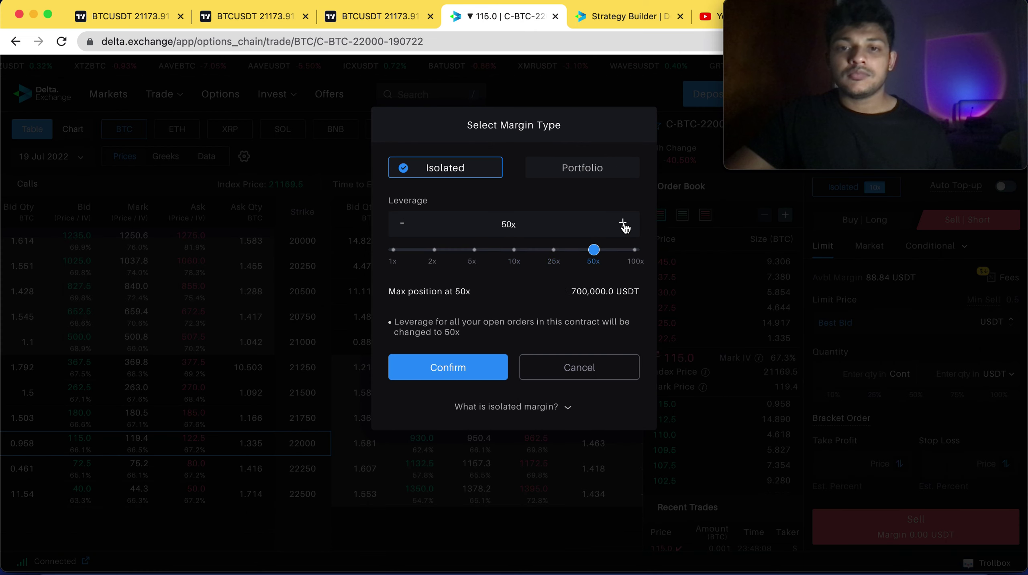
click(471, 370)
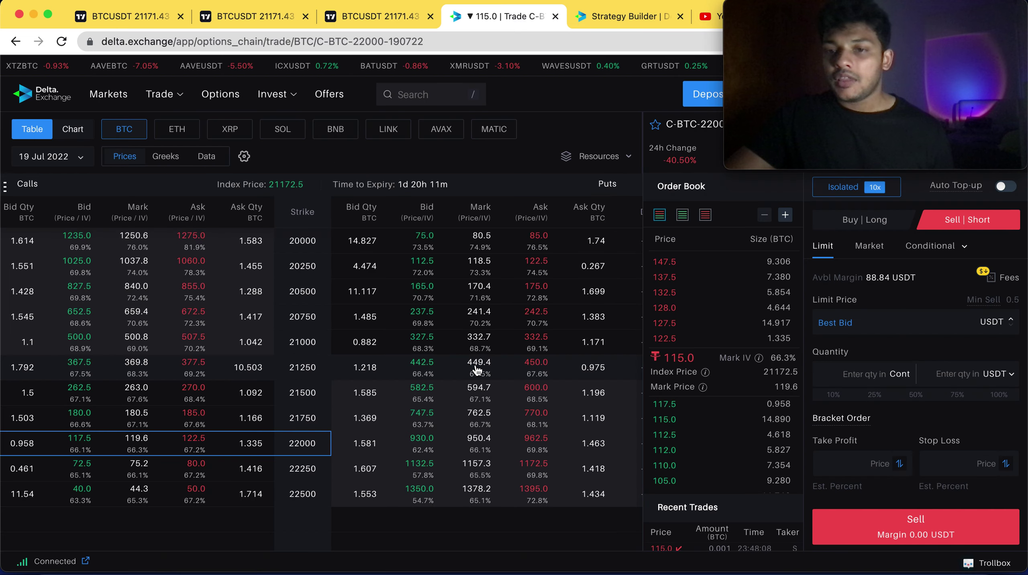
- Set the sell order's limit price to Best Bid and its quantity to 50%, then check its leverage setting
click(841, 323)
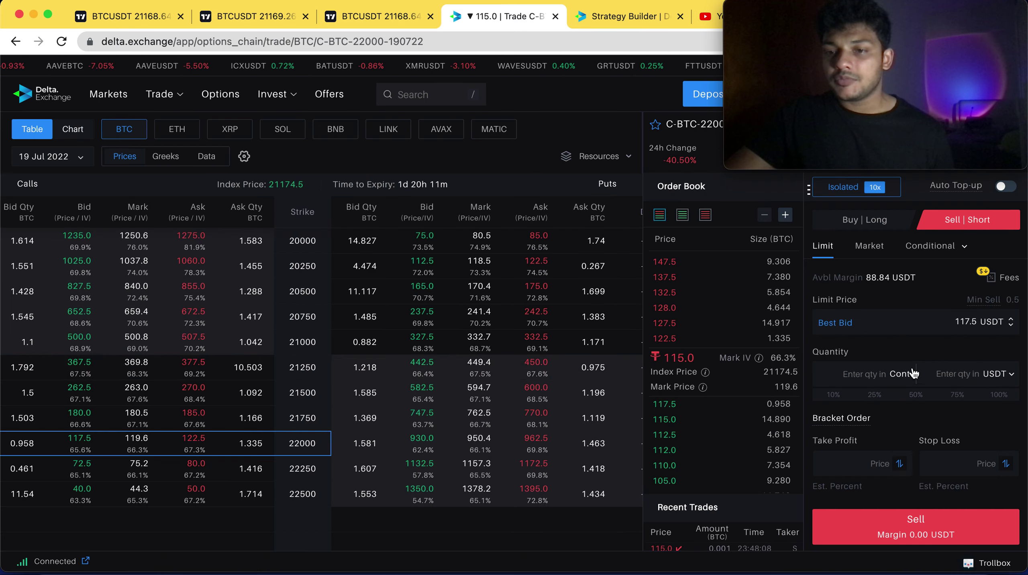
click(914, 399)
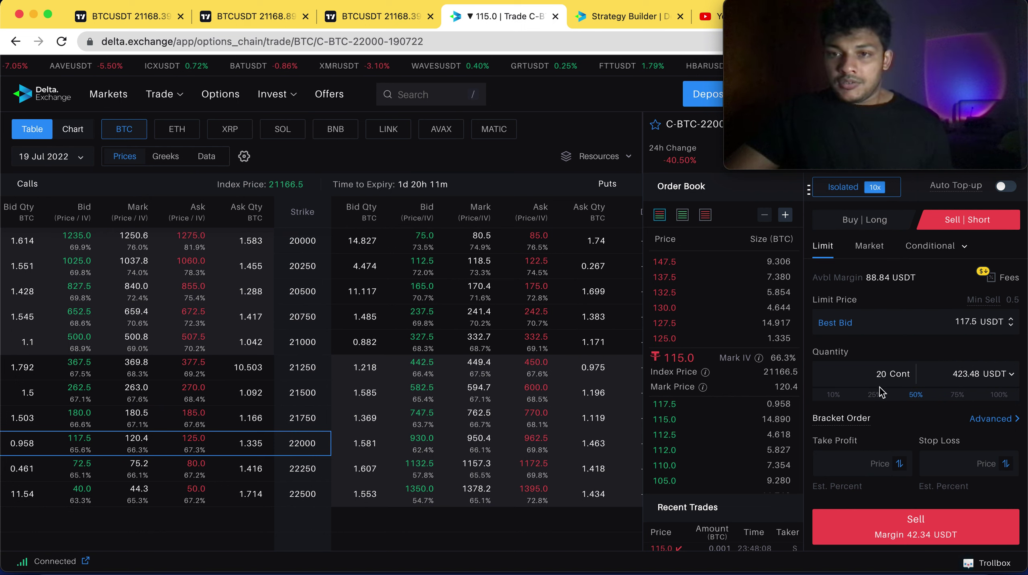
click(875, 187)
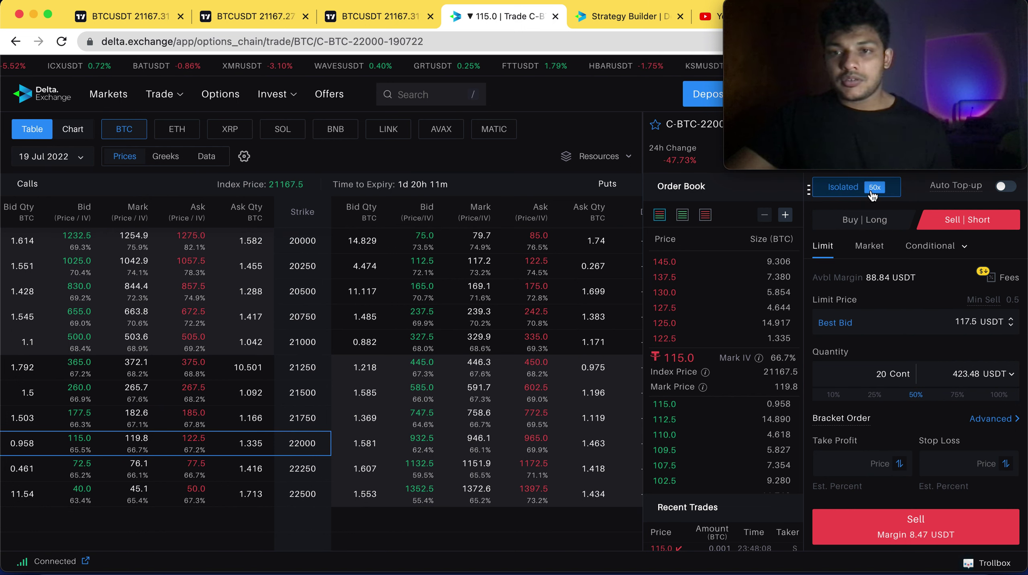
- Keep the 22000 call sell order on isolated margin at 50x leverage and set its quantity to 100 contracts
click(871, 190)
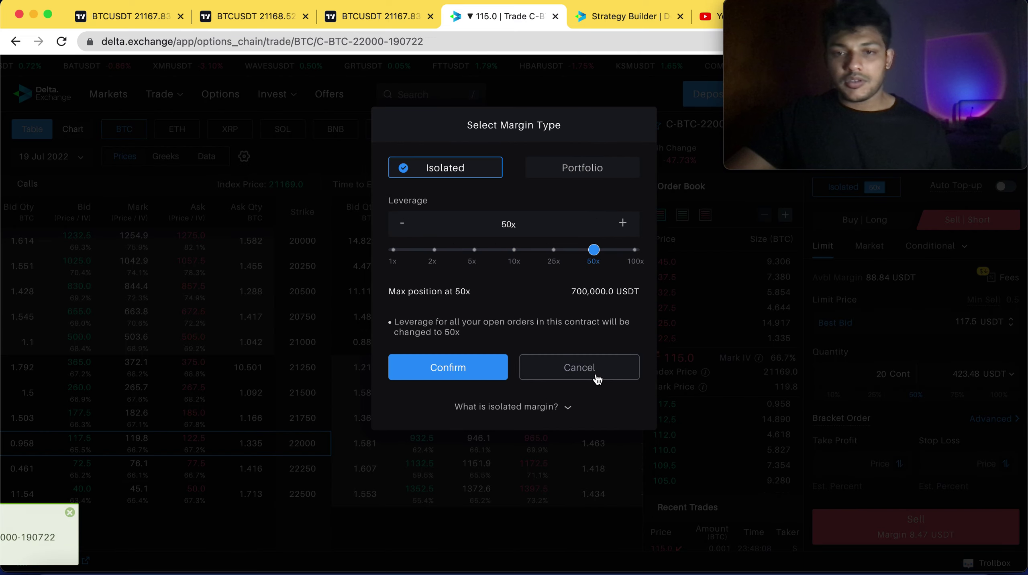
click(597, 374)
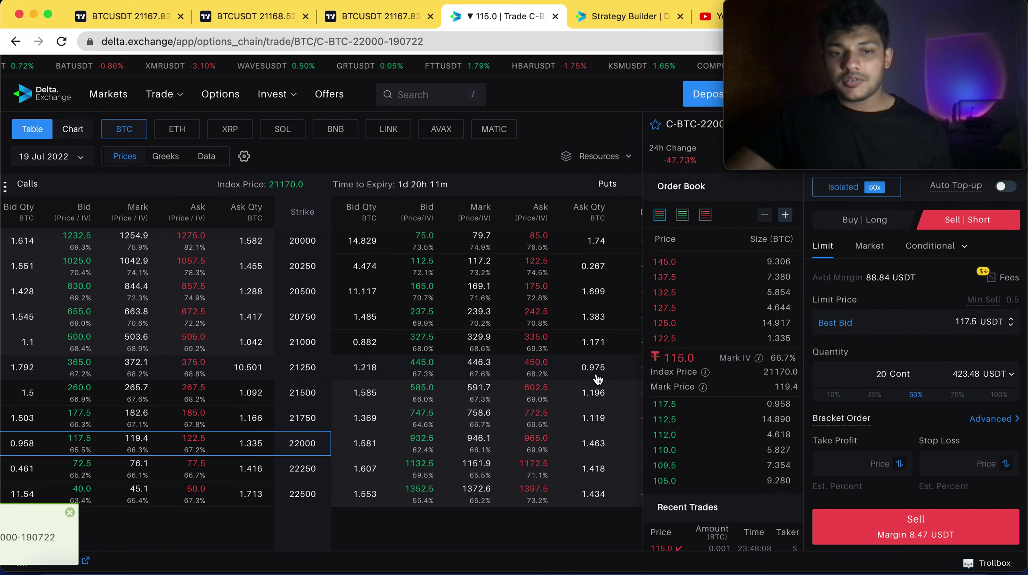
click(917, 396)
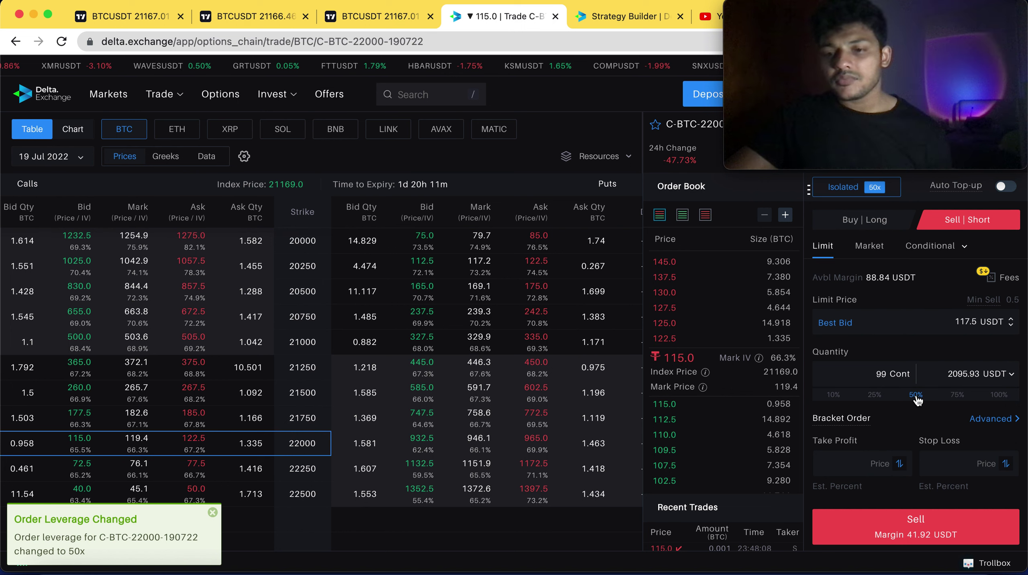
double_click(880, 373)
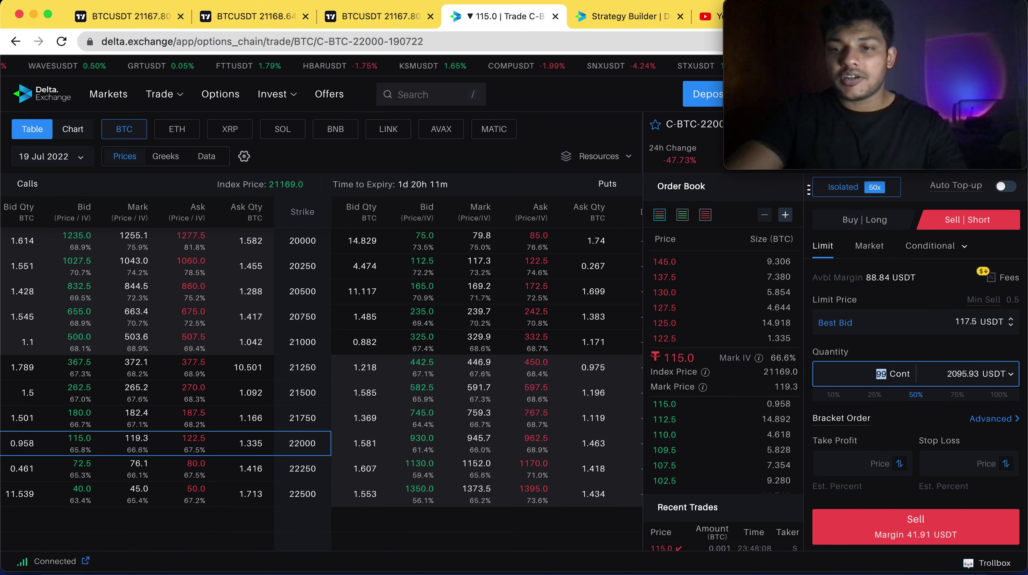
text(100)
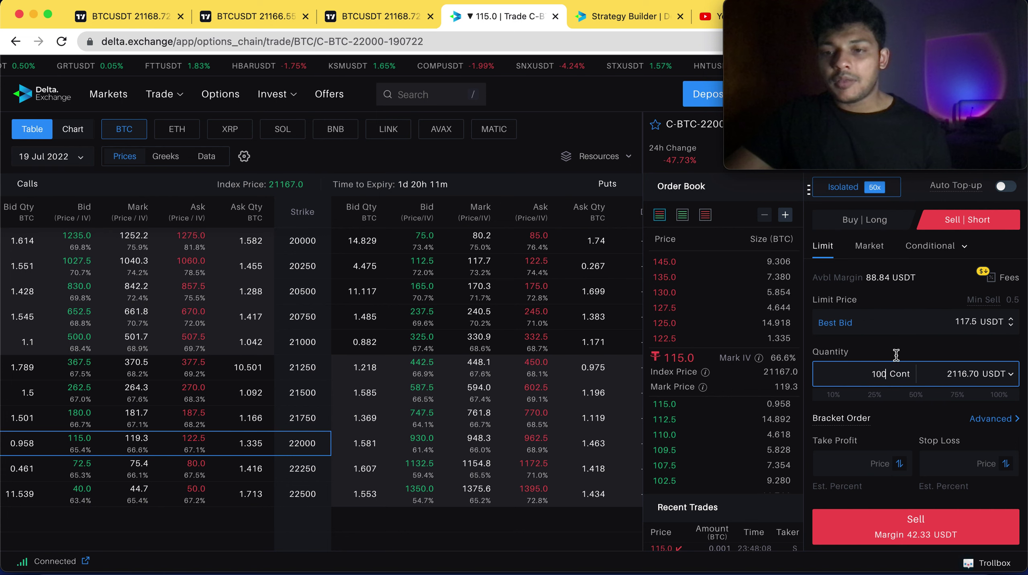
- Switch the sell order's bracket values to percent change and set the take profit to 70%
scroll(901, 442, down, 1)
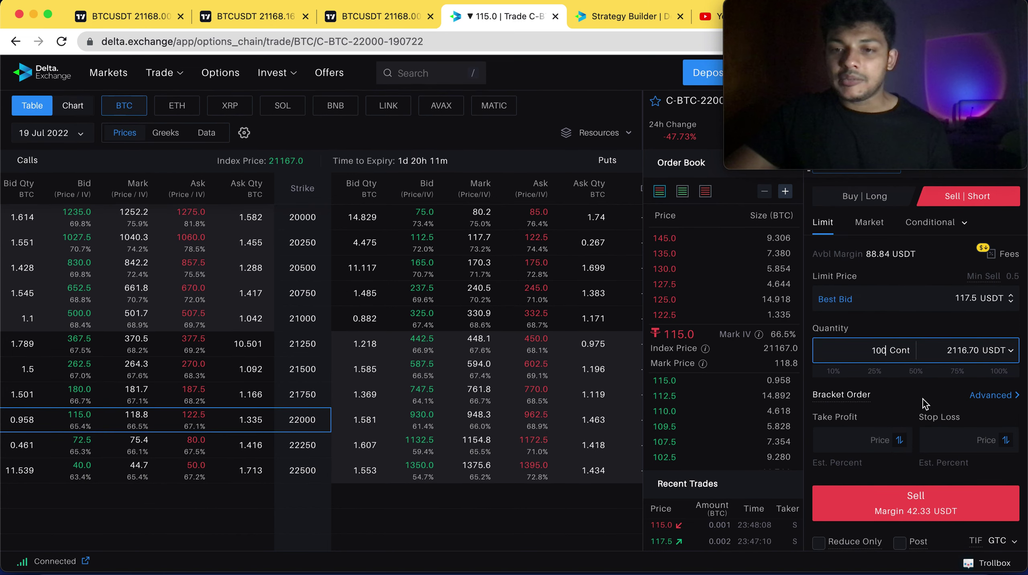
scroll(923, 400, down, 1)
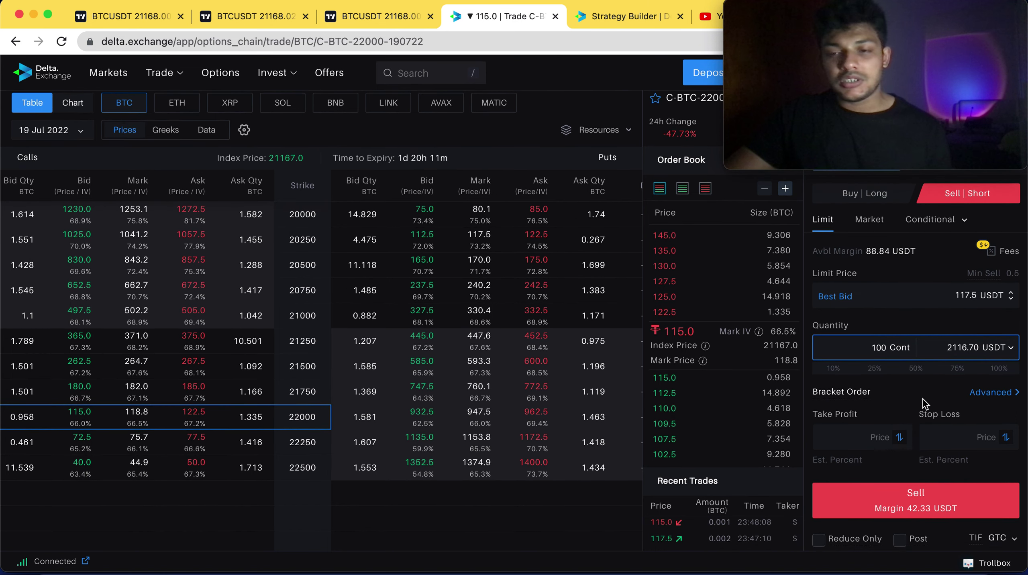
click(899, 437)
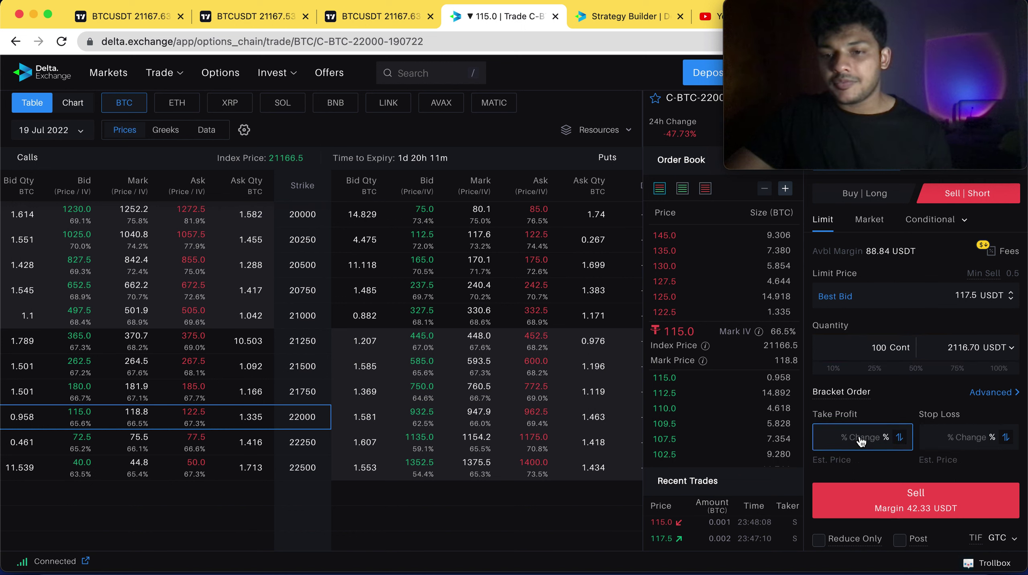
text(7)
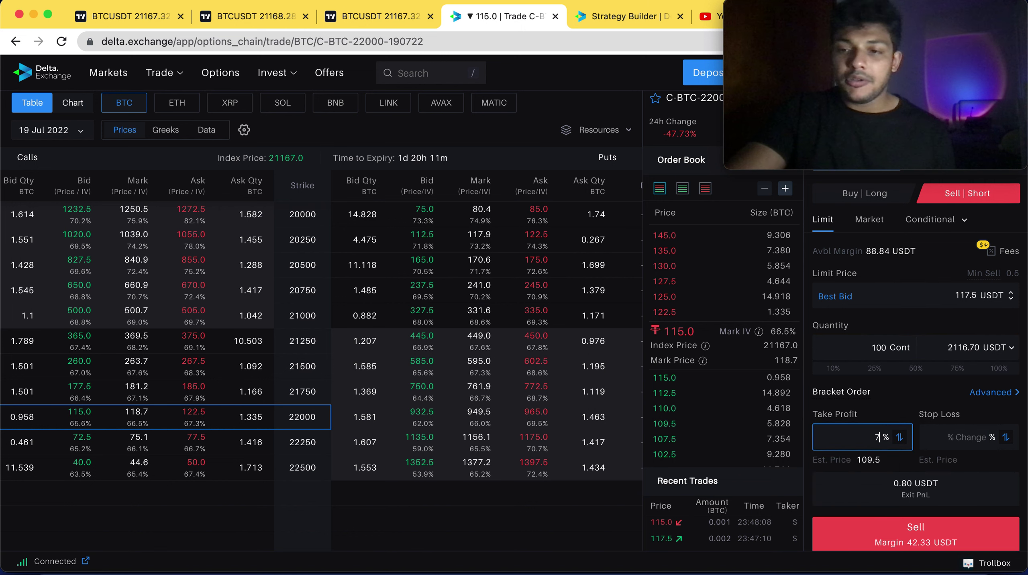
text(0)
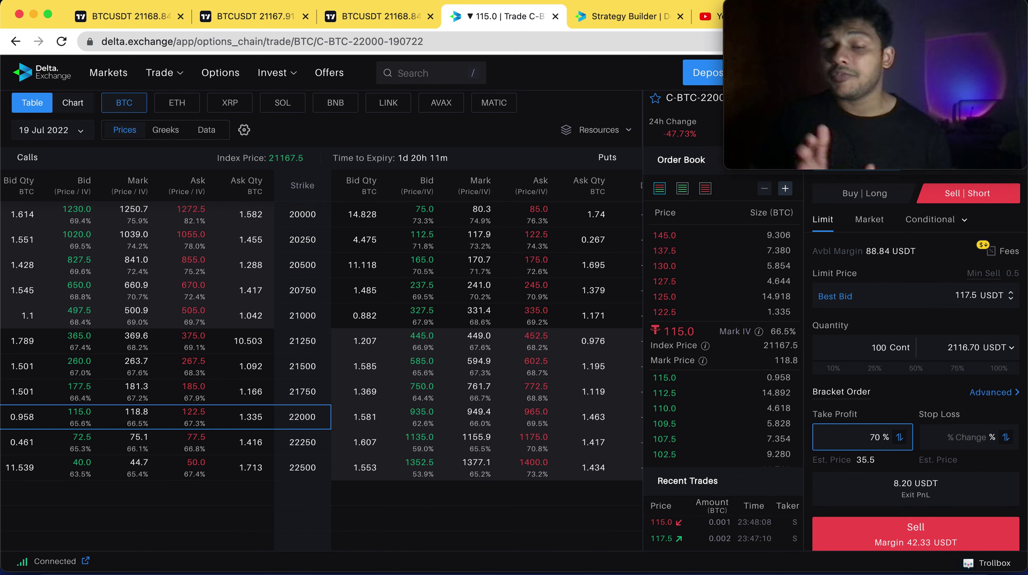
- Set the sell order's stop loss to 15%
click(879, 347)
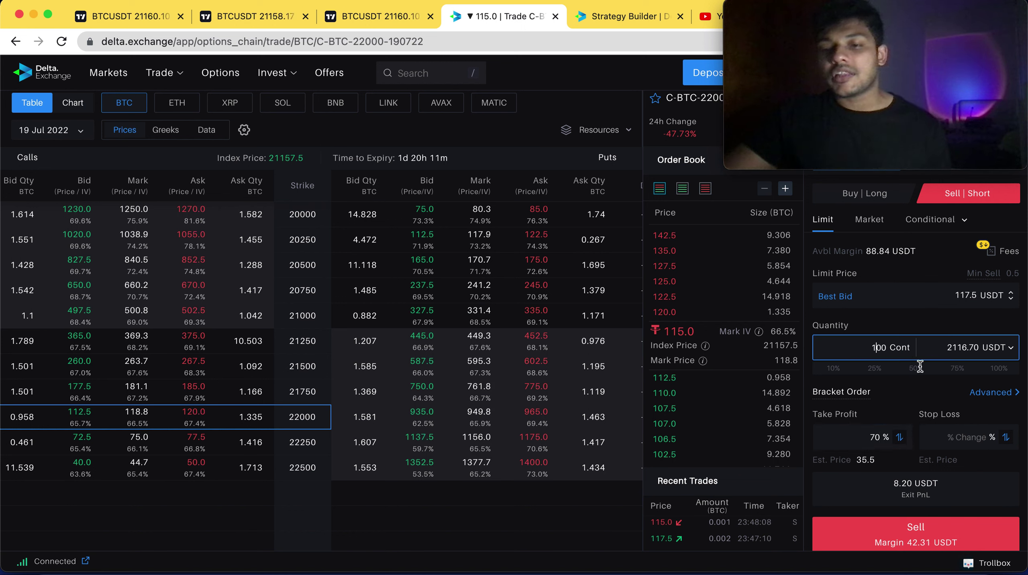
click(975, 434)
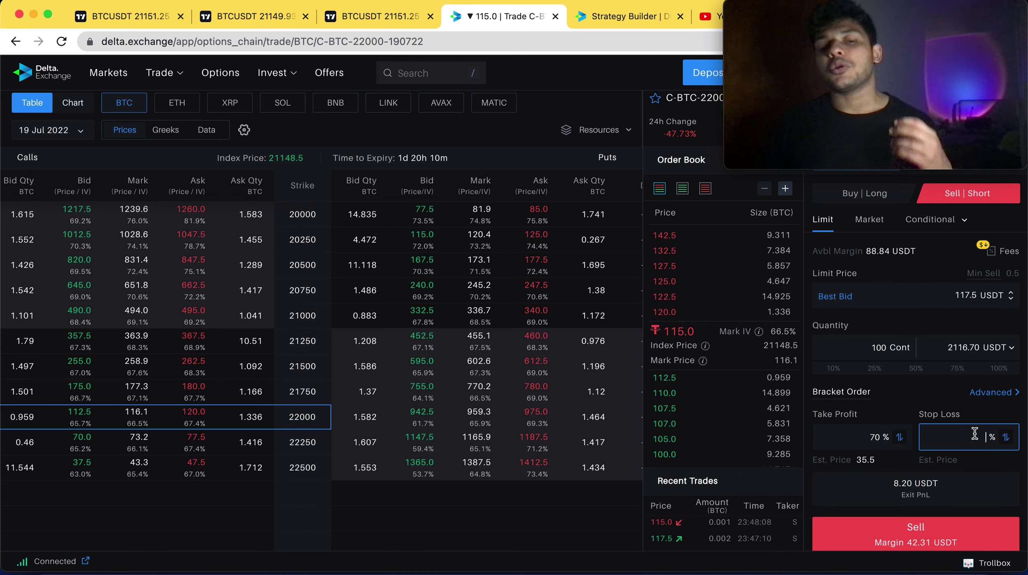
text(15)
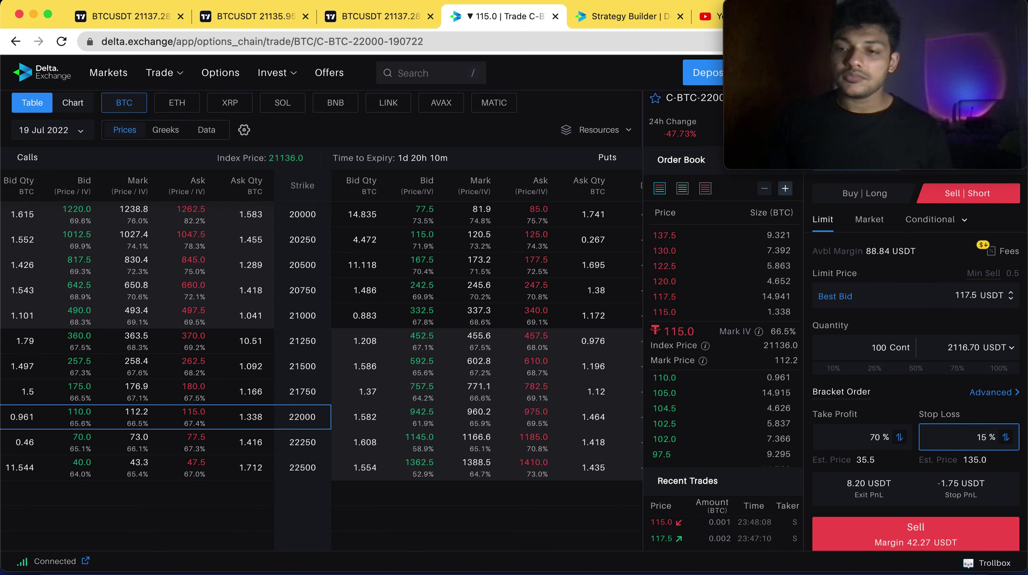
- Switch the bracket values to prices and replace the percentage stop loss, trying 250 and settling on 275
double_click(982, 438)
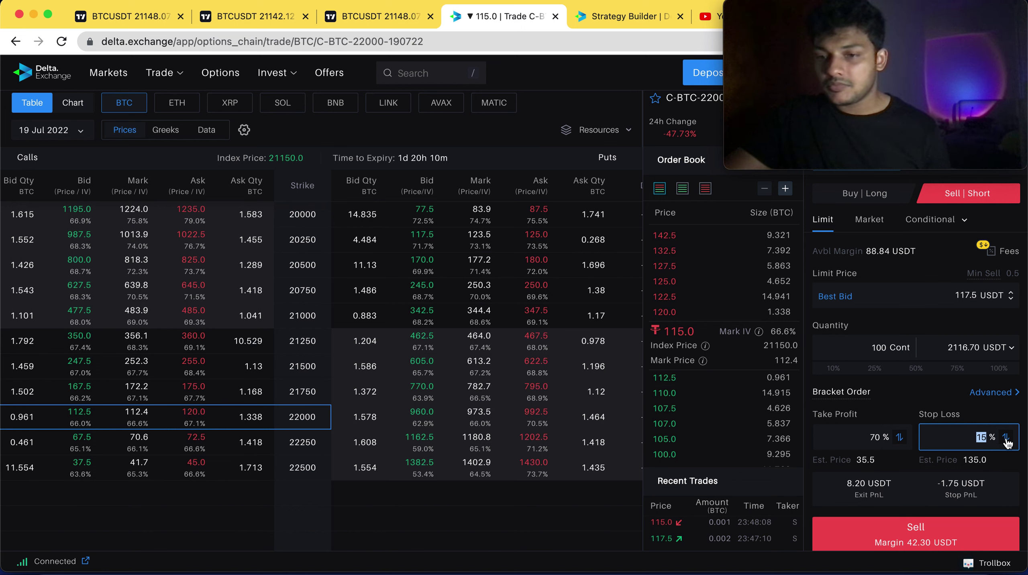
click(1005, 438)
double_click(980, 438)
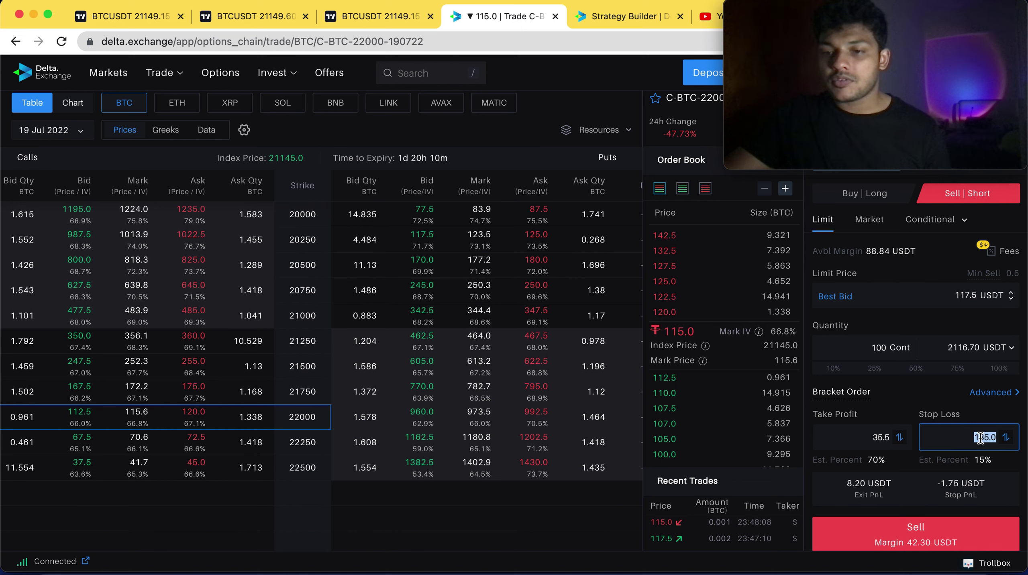
key(BackSpace)
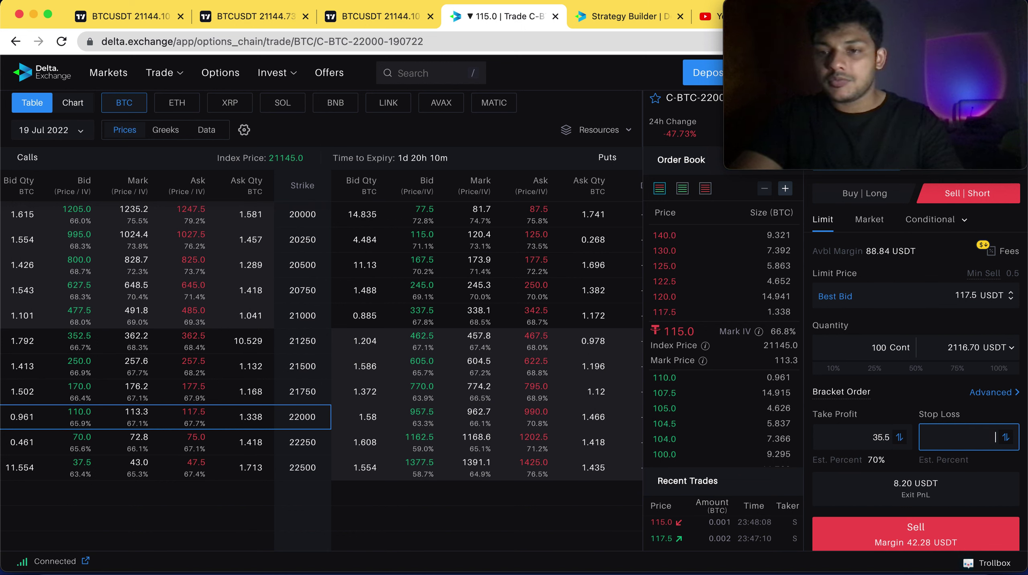
text(250)
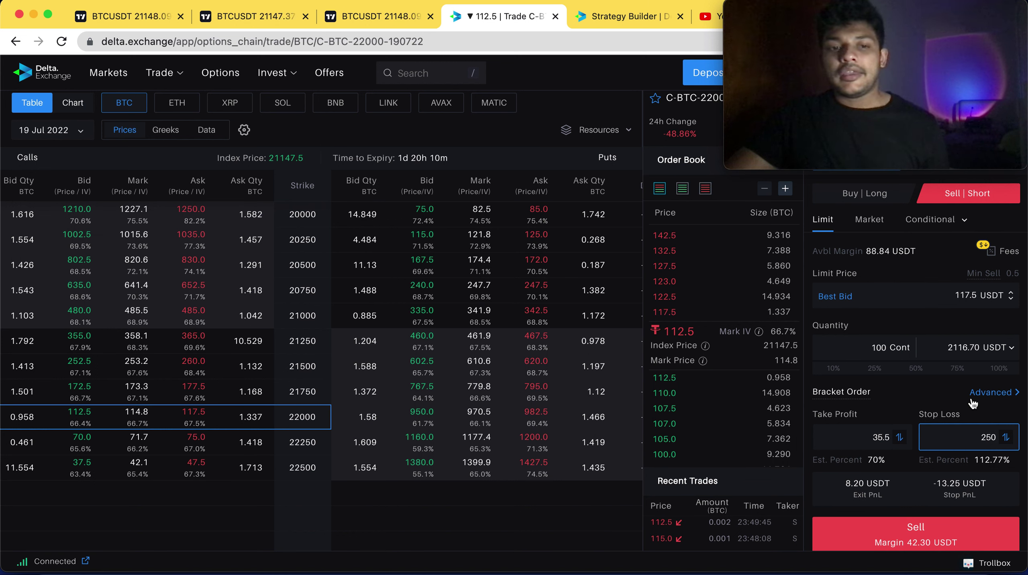
double_click(995, 437)
text(275)
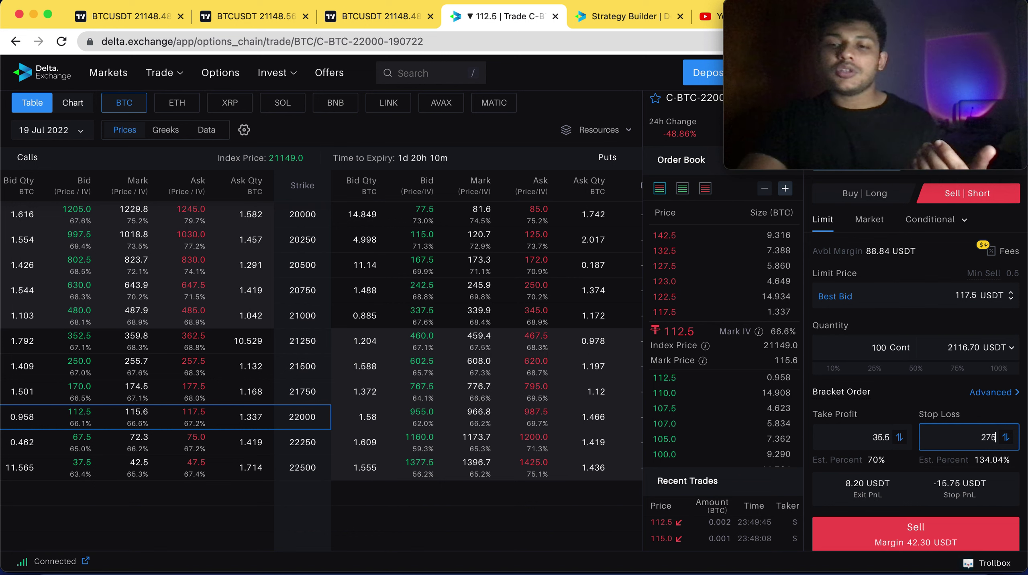
click(925, 403)
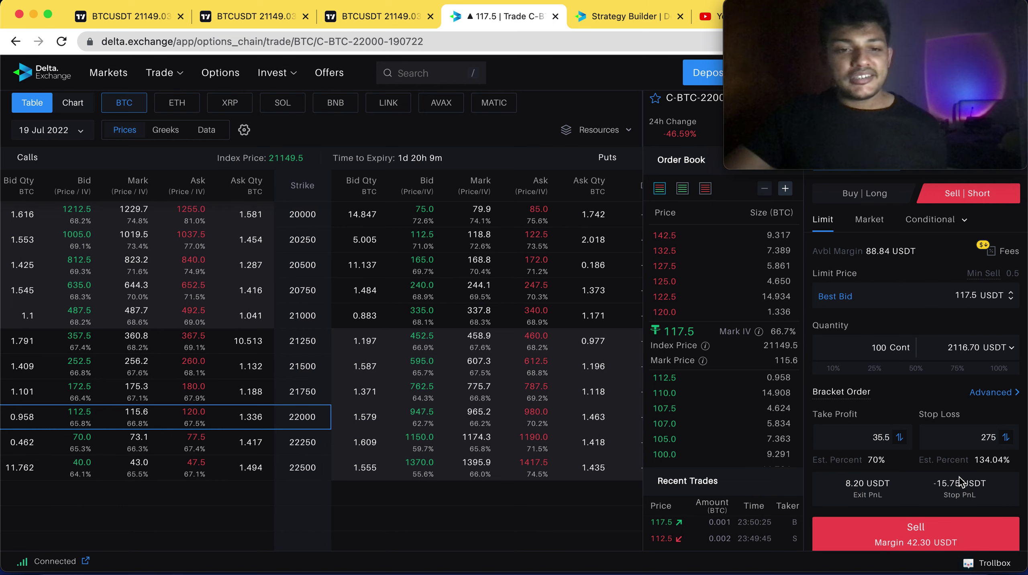
- Open the 19 Jul 2022 put contract at the 20000 strike and change the options chain's expiry to 18 Jul 2022
scroll(506, 417, up, 1)
scroll(506, 417, up, 2)
click(486, 238)
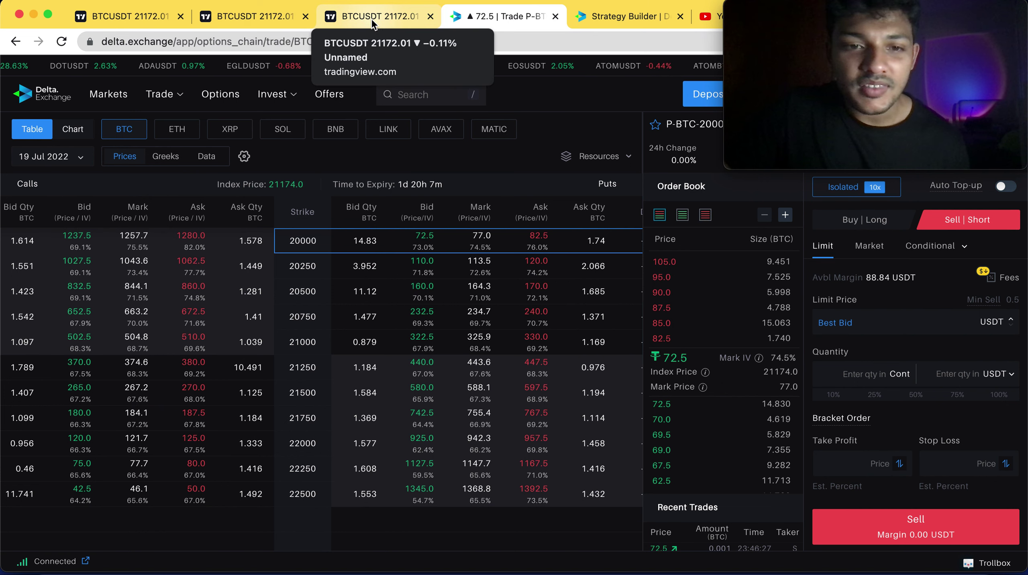
click(59, 163)
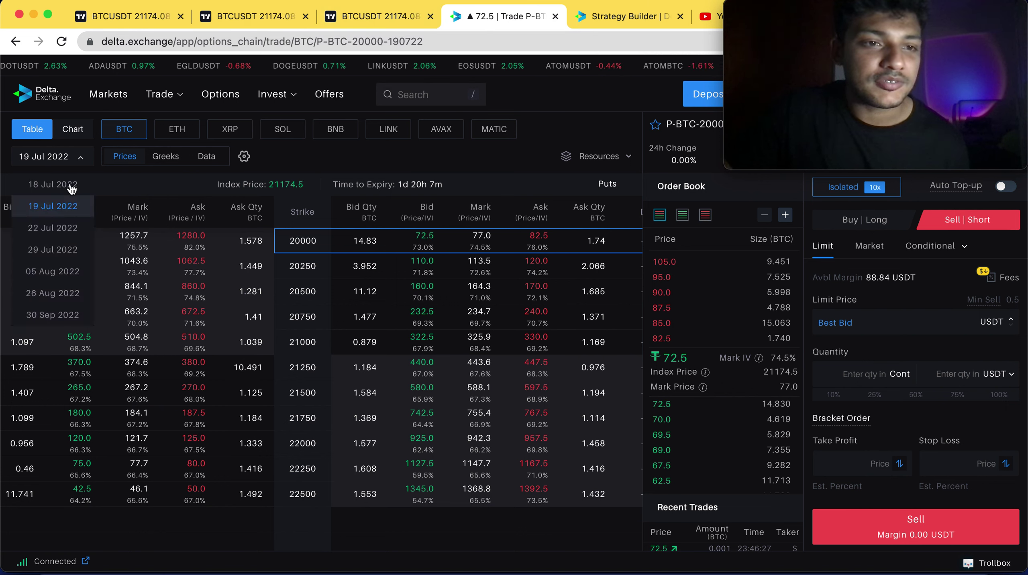
click(71, 188)
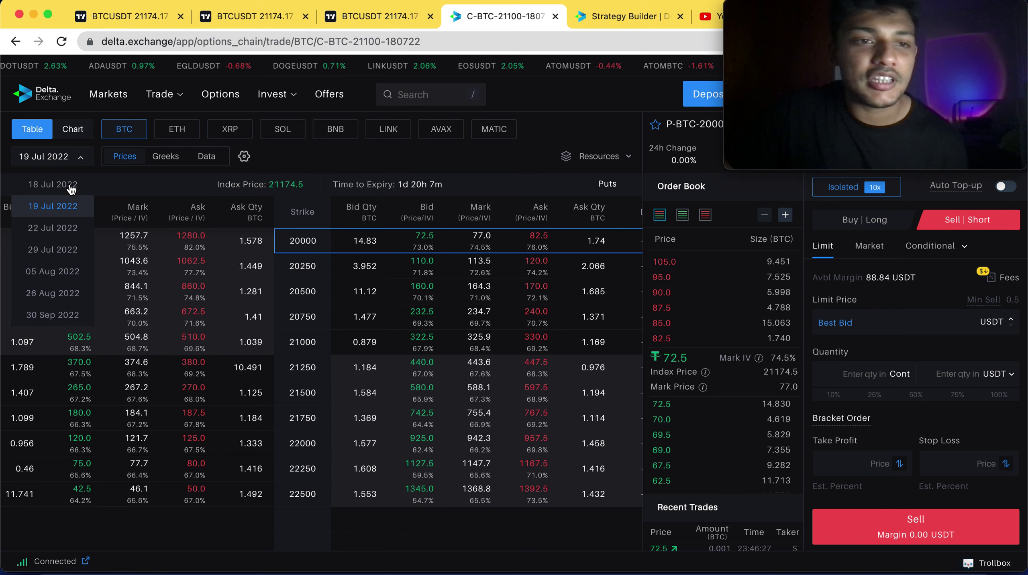
- Examine the 18 Jul 2022 strikes from 20900 up to 22750 and the open 21500 put position with its take-profit and stop-loss options
scroll(427, 316, down, 3)
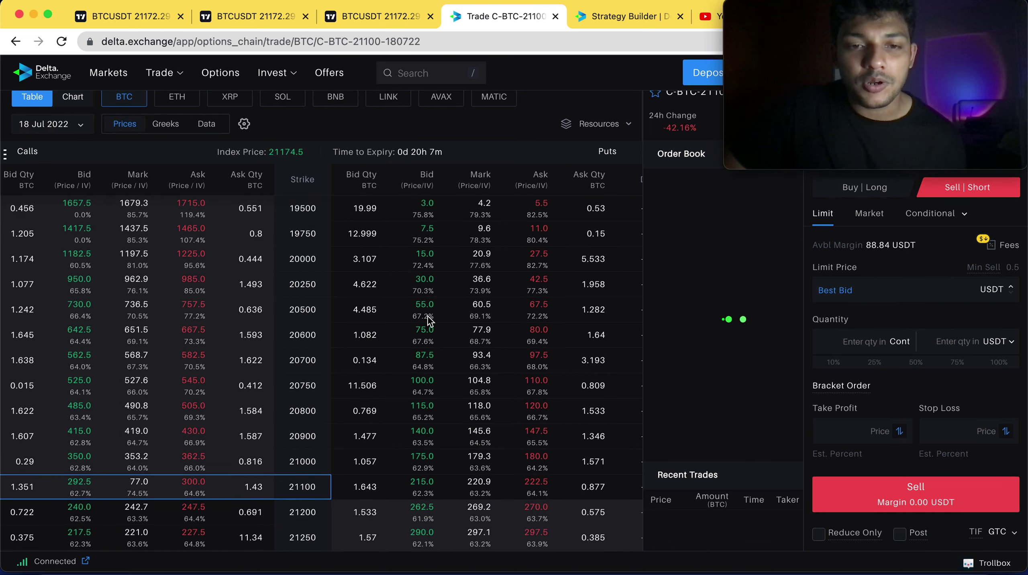
scroll(429, 321, down, 10)
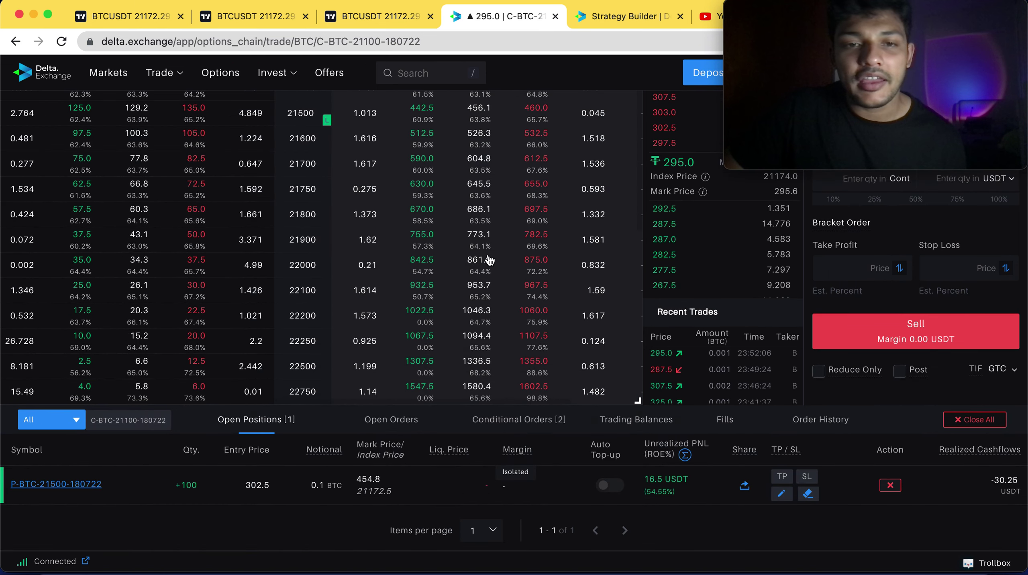
scroll(488, 262, up, 3)
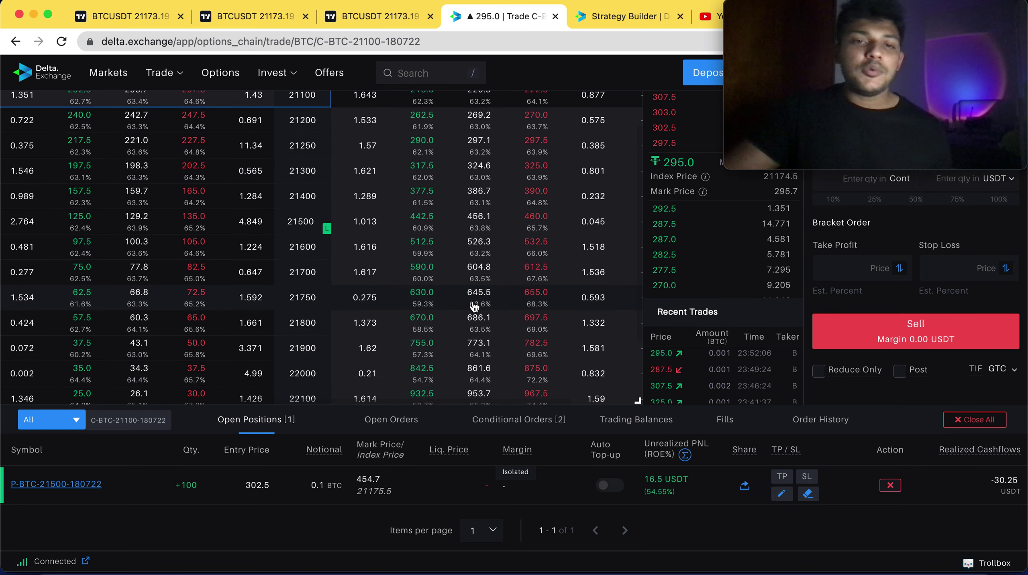
scroll(476, 306, up, 1)
scroll(478, 307, up, 3)
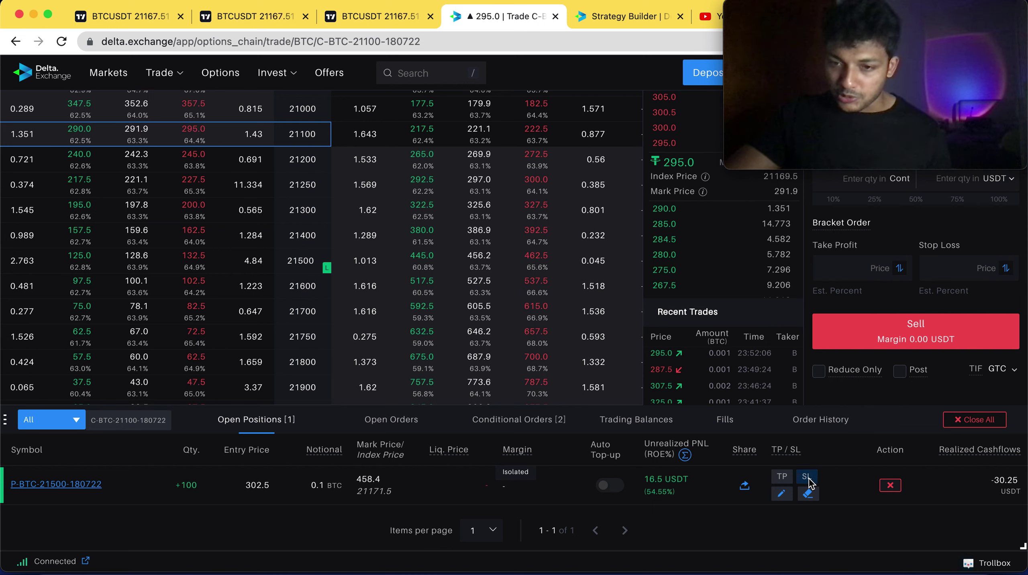
mouse_move(803, 481)
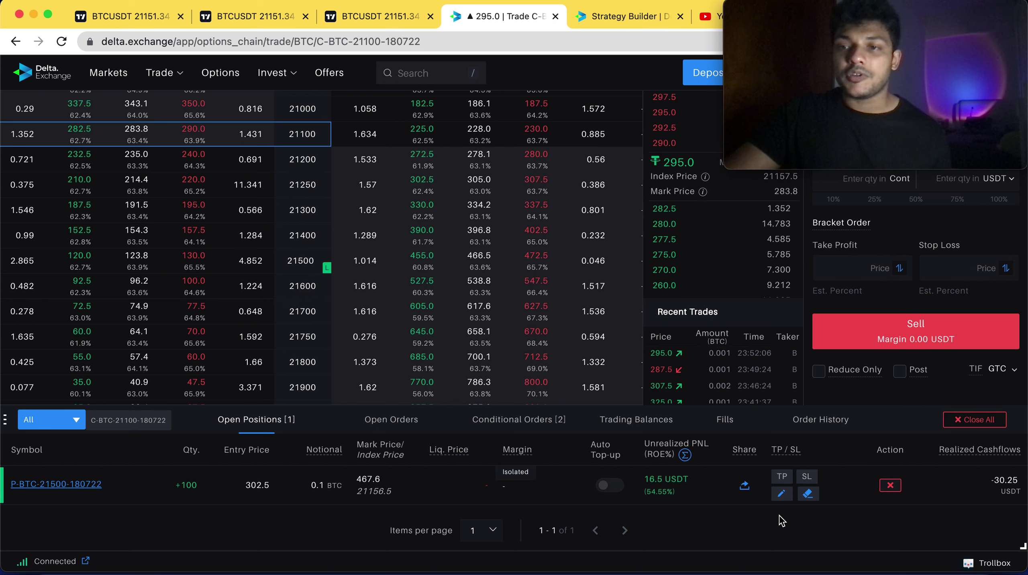
scroll(505, 286, up, 1)
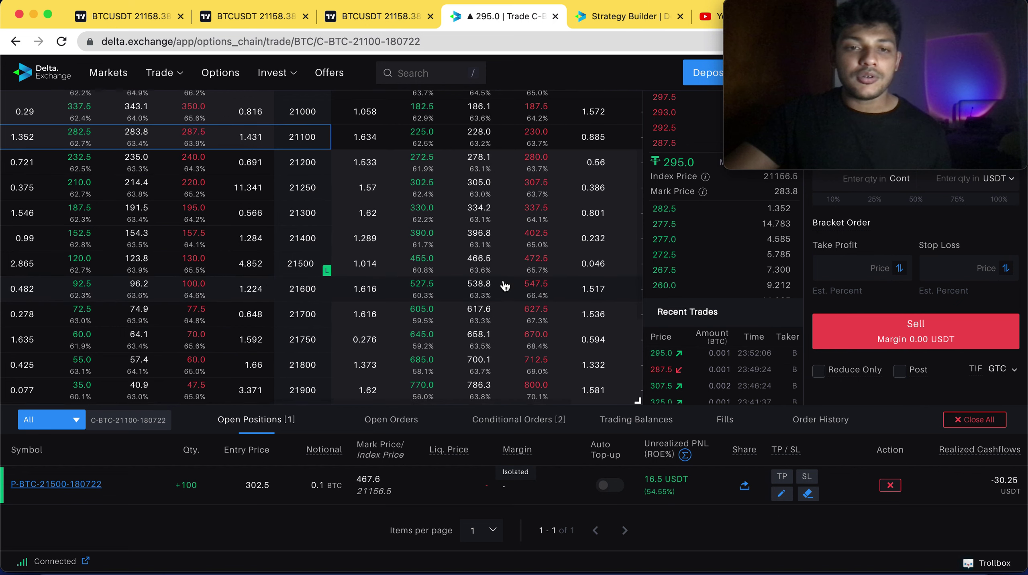
scroll(495, 286, up, 1)
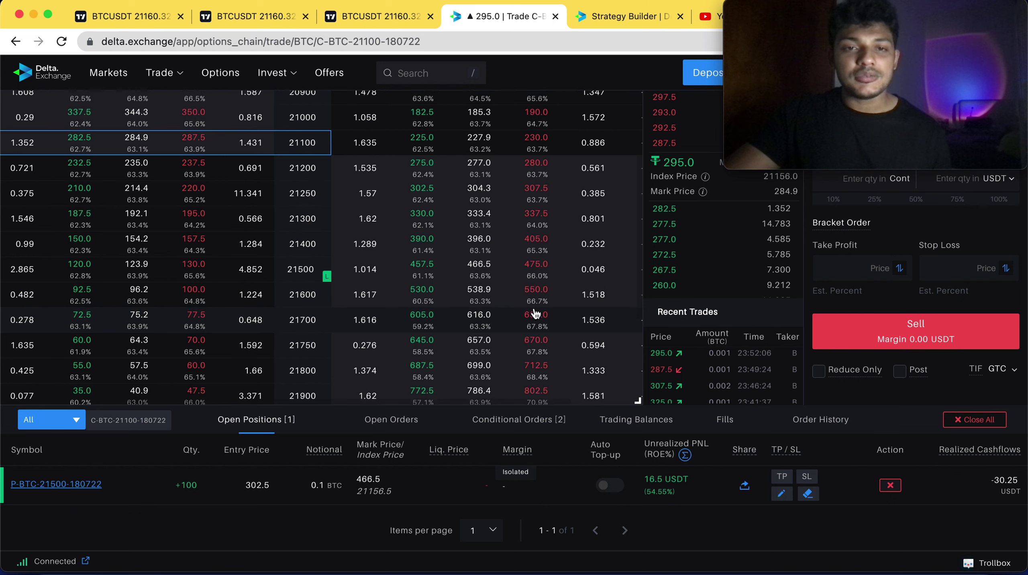
scroll(524, 314, up, 3)
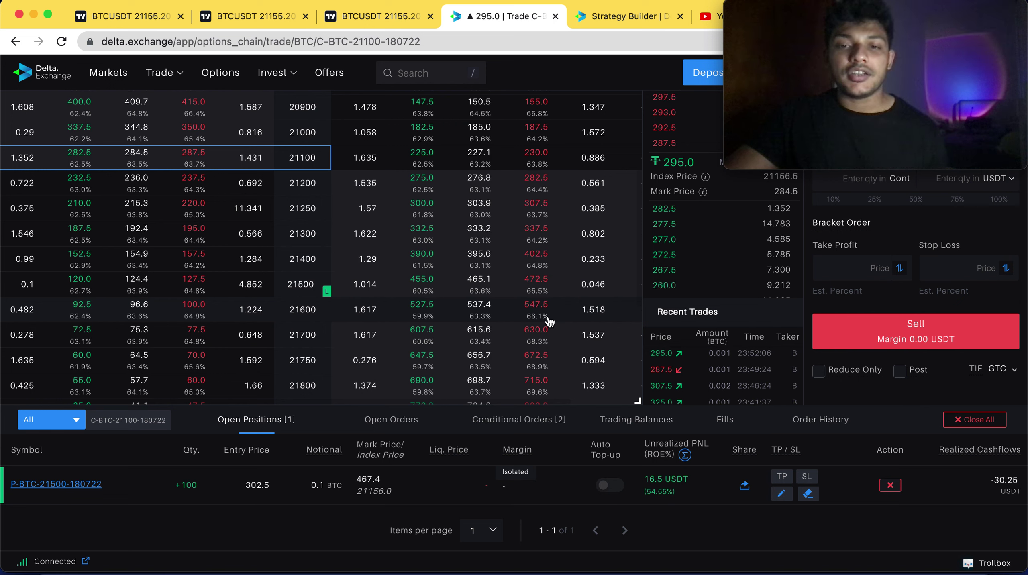
- Switch to TradingView and compare the BTCUSDT price levels and rising trendline on the 5-minute and 15-minute charts
click(388, 22)
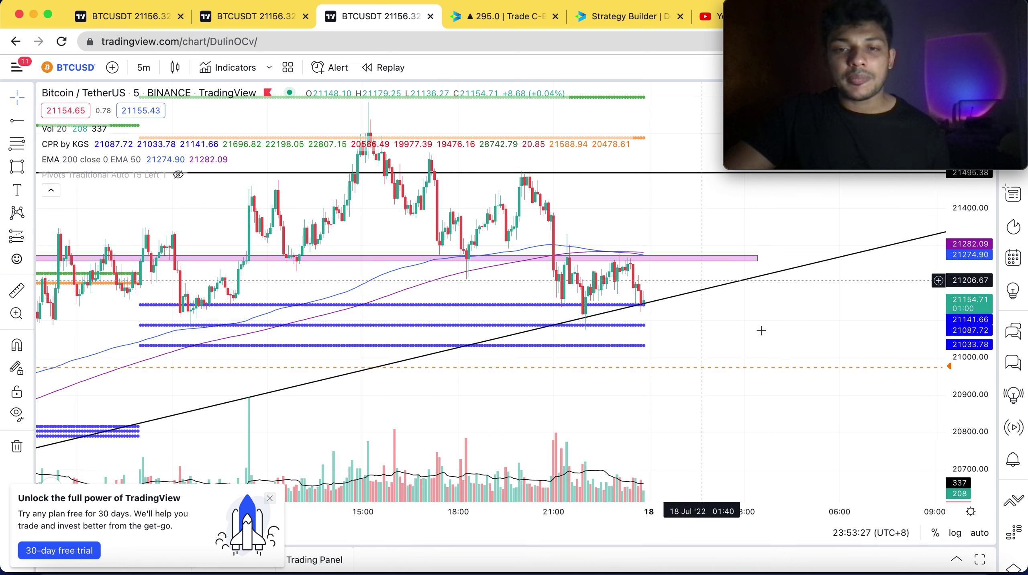
click(252, 15)
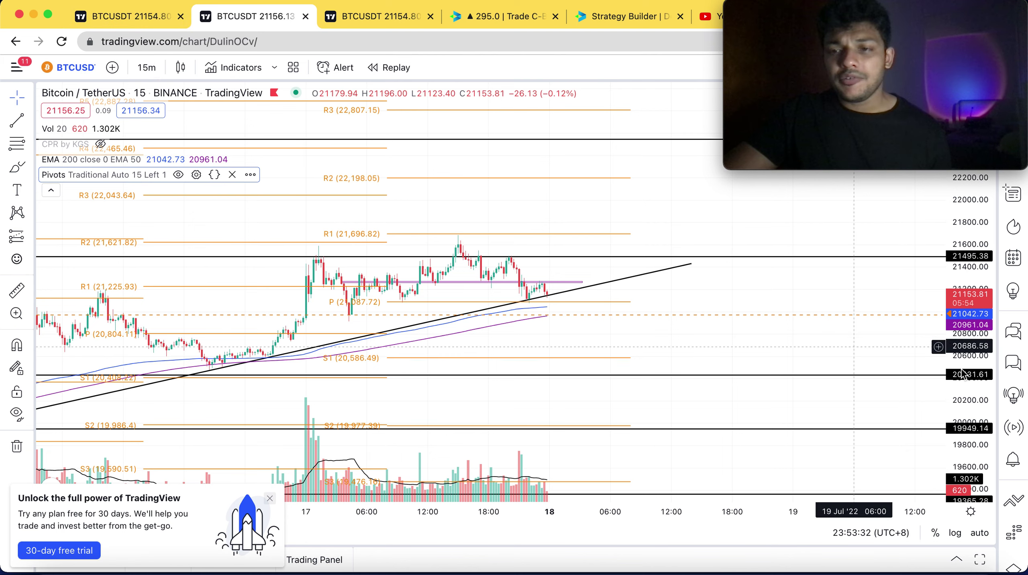
drag(971, 347, 971, 322)
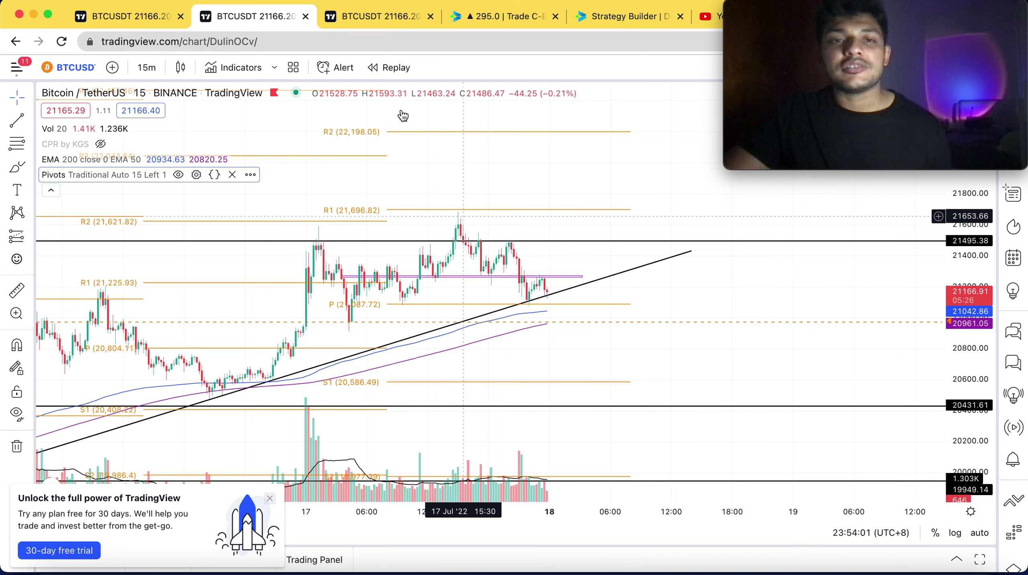
click(392, 17)
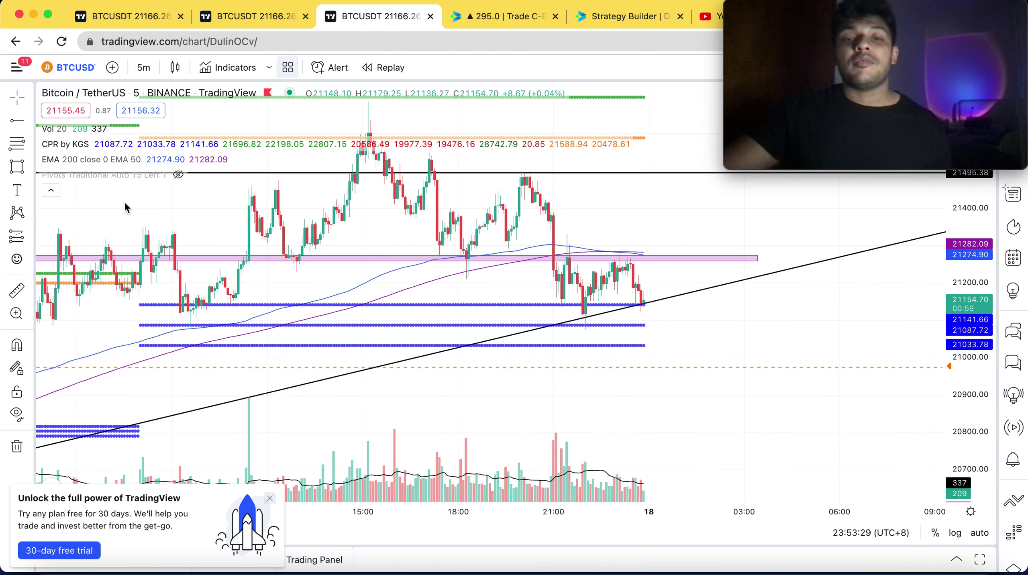
drag(903, 384, 950, 509)
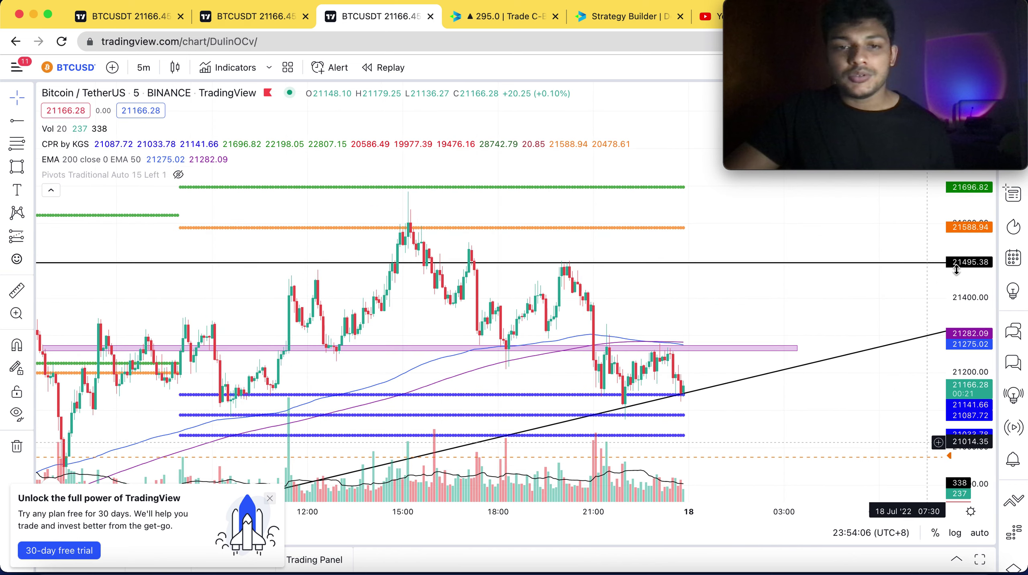
- Examine the 5-minute BTCUSDT price action around the CPR levels, the 21495.38 line and the rising trendline, and check the 15-minute chart
drag(803, 337, 805, 346)
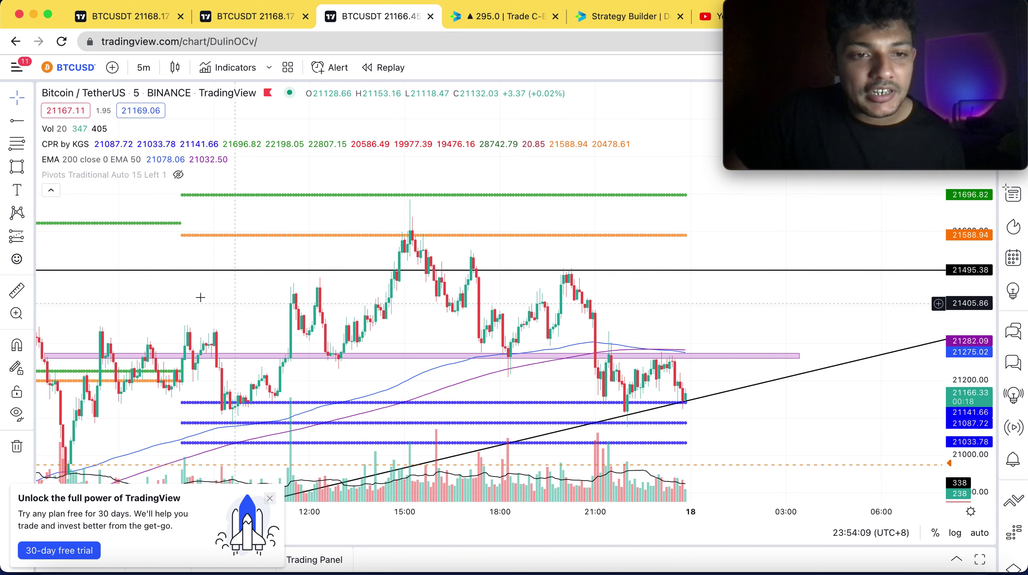
scroll(388, 298, down, 3)
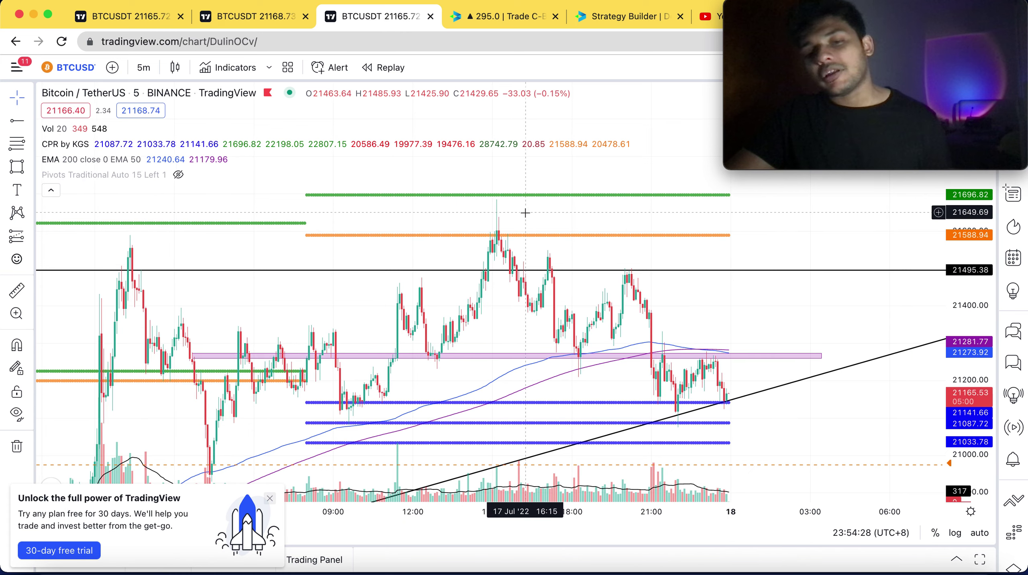
scroll(823, 330, up, 3)
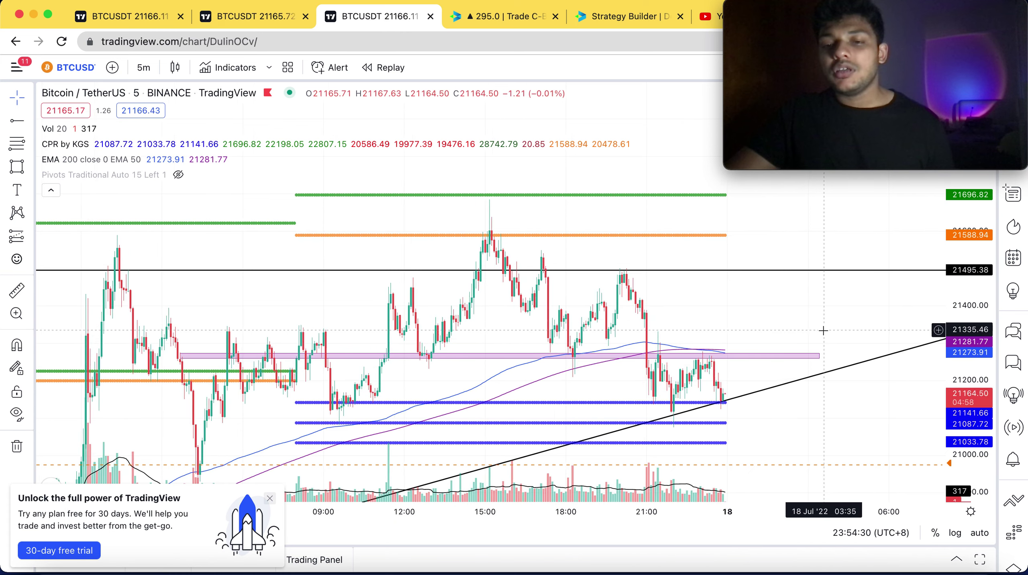
scroll(823, 330, up, 1)
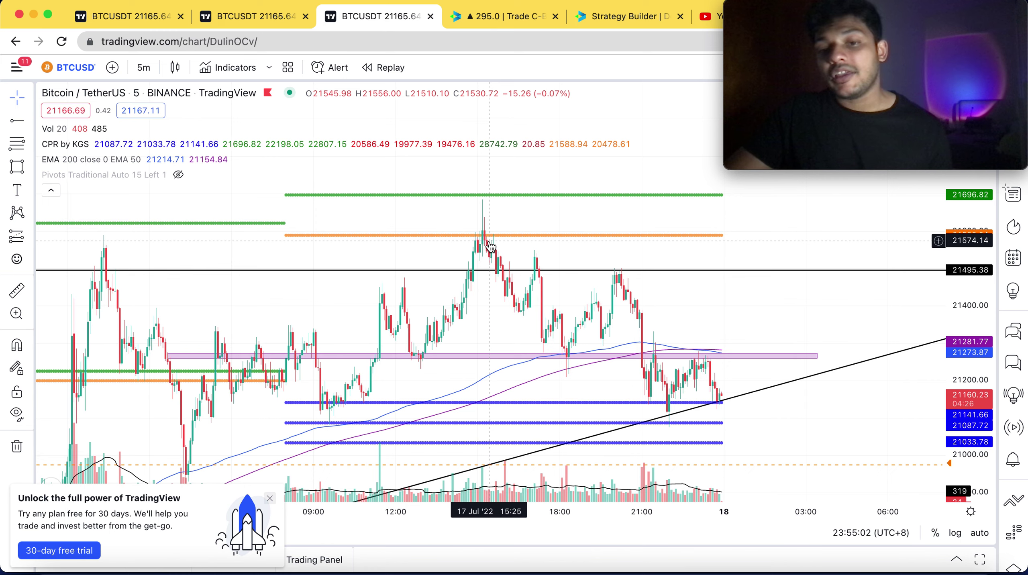
scroll(489, 244, up, 2)
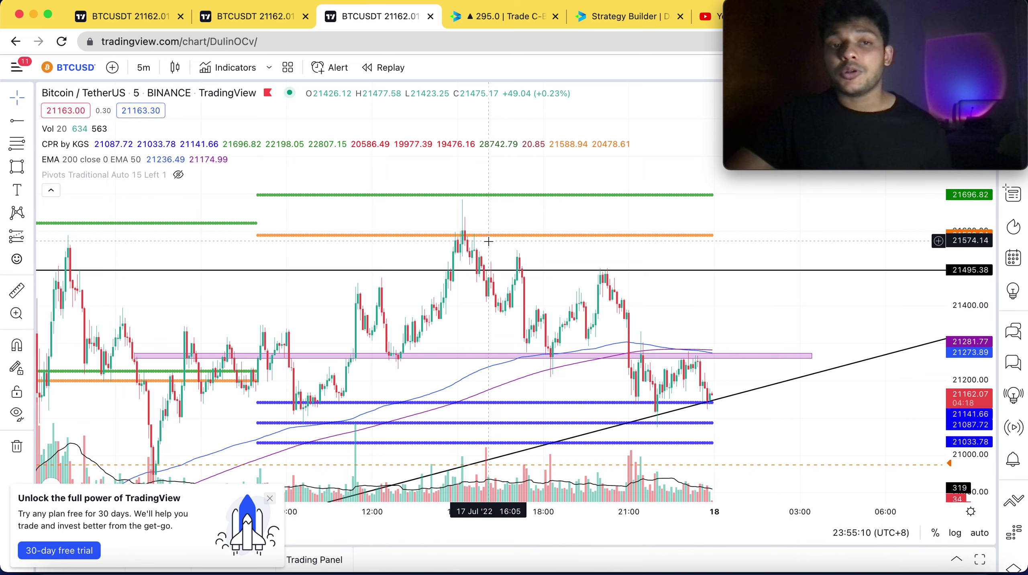
click(264, 16)
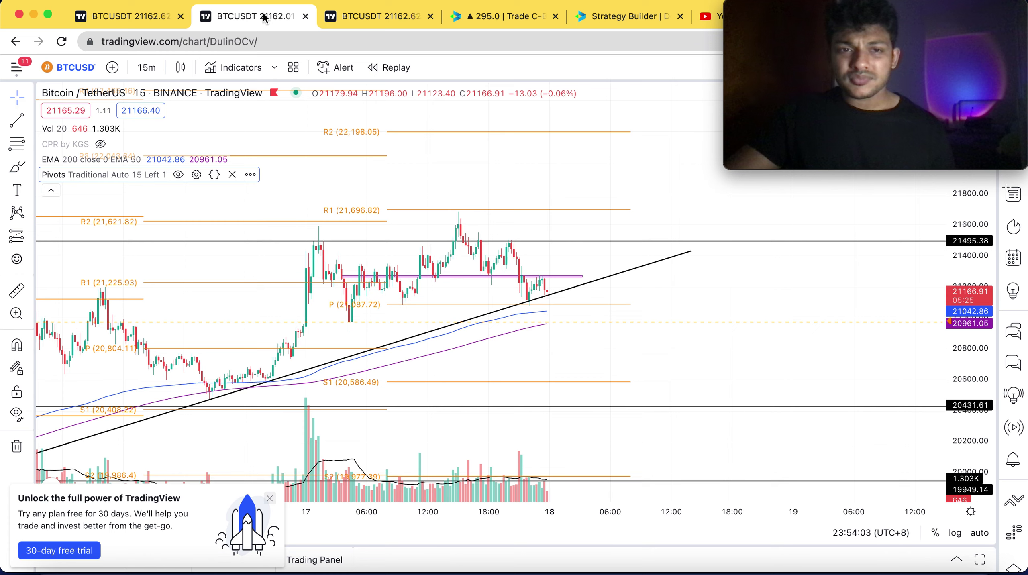
- Switch to Delta Exchange and view the take-profit order details of the open 18 Jul 2022 21500 put position
click(520, 19)
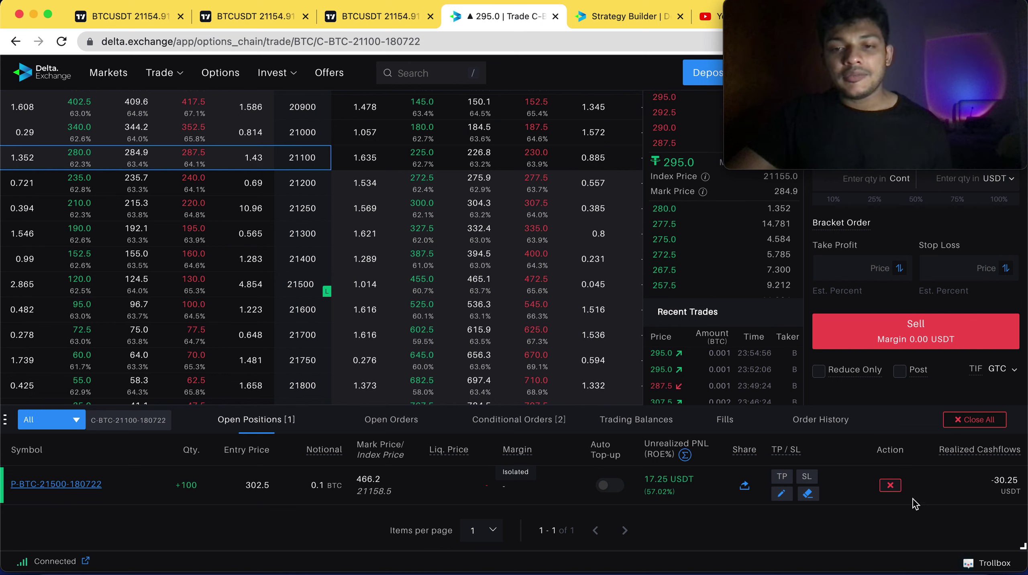
mouse_move(782, 484)
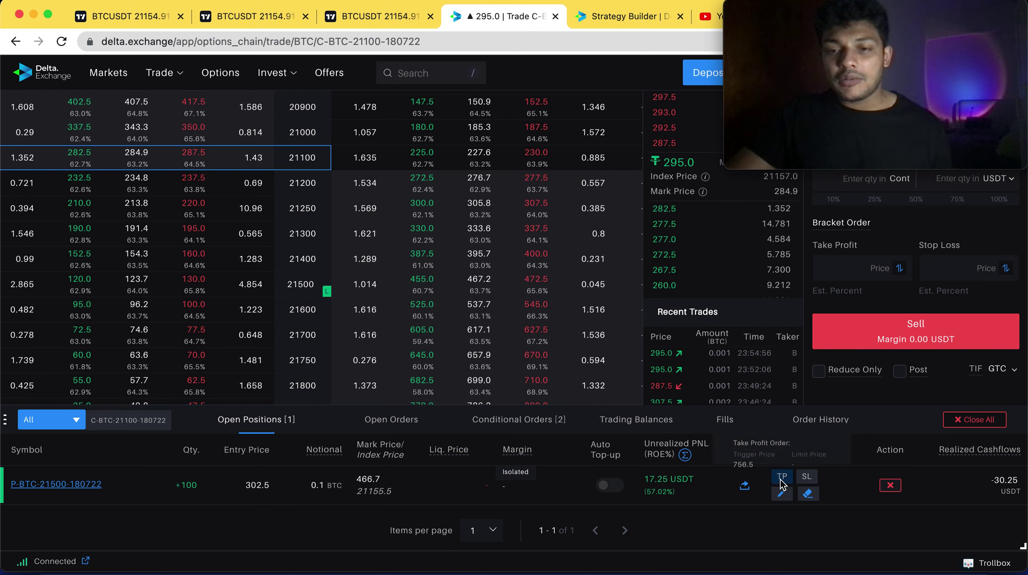